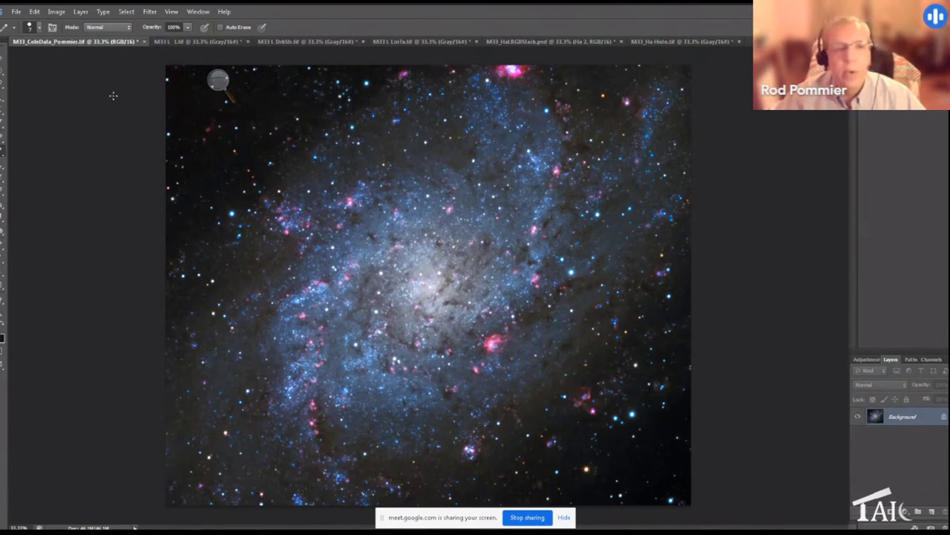
Switch to the M33_L.tif document to show the raw, dark grayscale luminance image.
{"action": "left_click", "coordinate": [199, 41]}
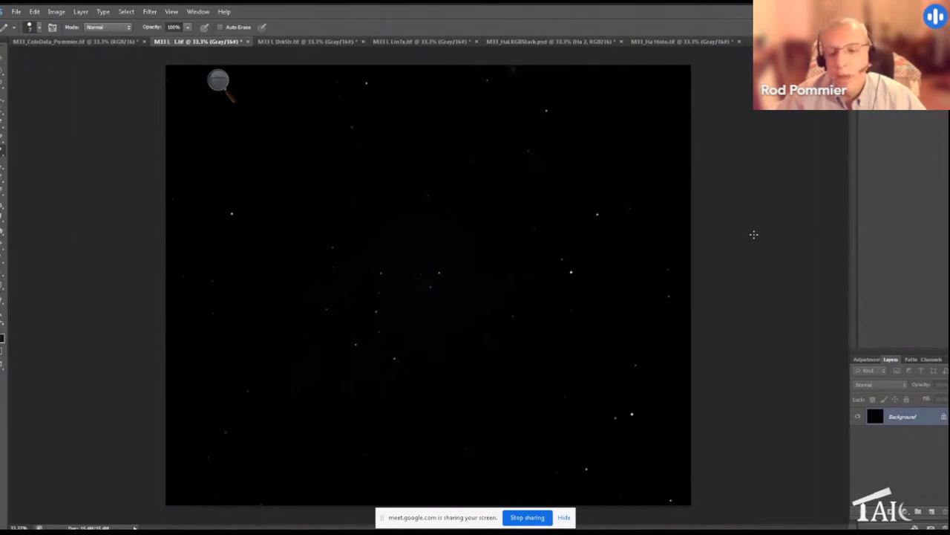
Stretch the luminance image with the Curves Standard Curve preset, then switch to PixInsight.
{"action": "left_click", "coordinate": [58, 11]}
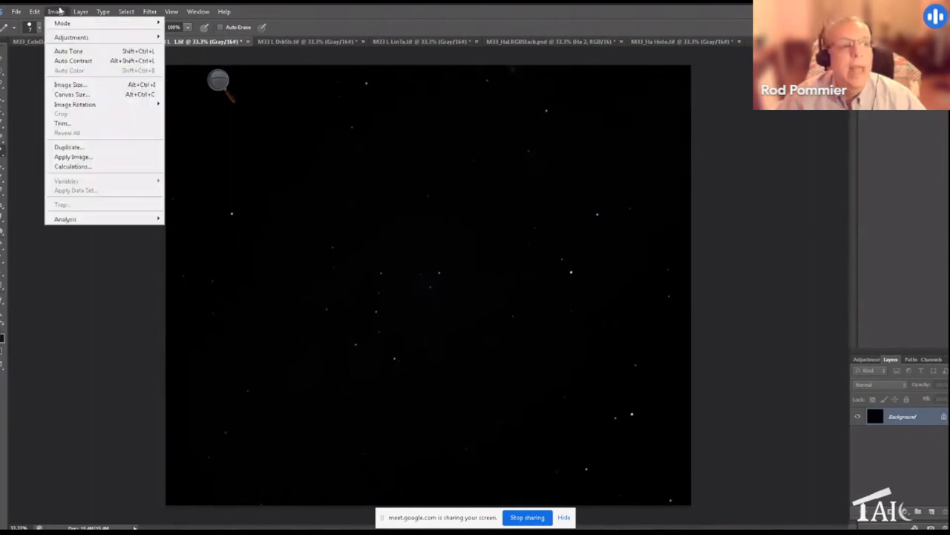
{"action": "left_click", "coordinate": [189, 57]}
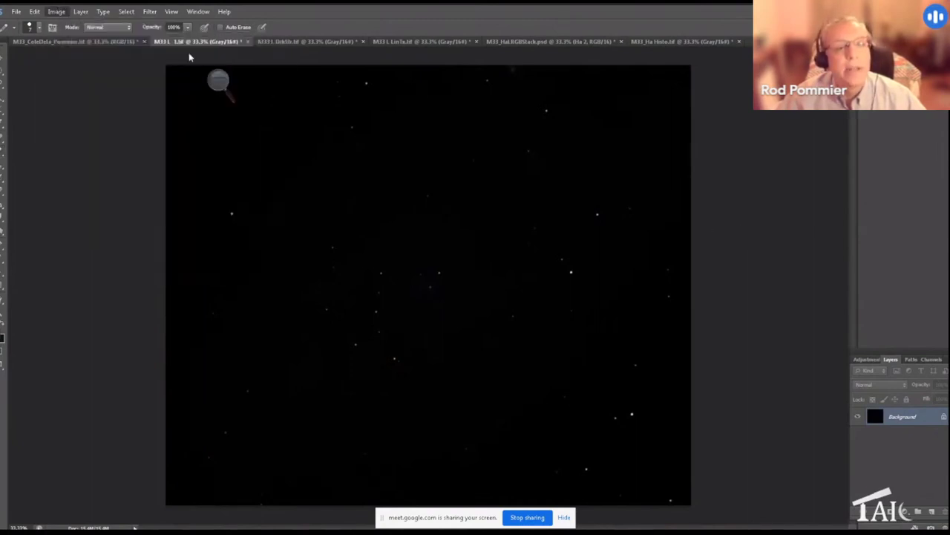
{"action": "left_click", "coordinate": [857, 124]}
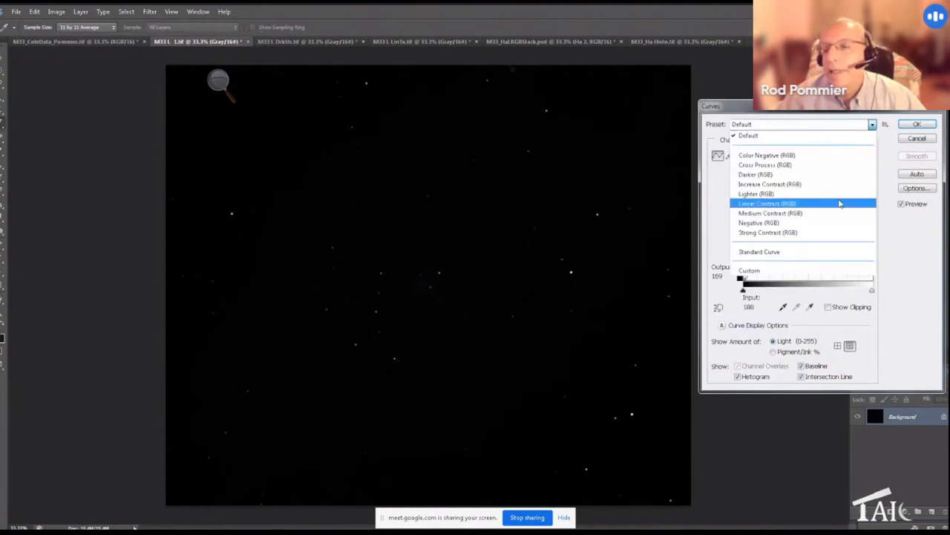
{"action": "left_click", "coordinate": [833, 252]}
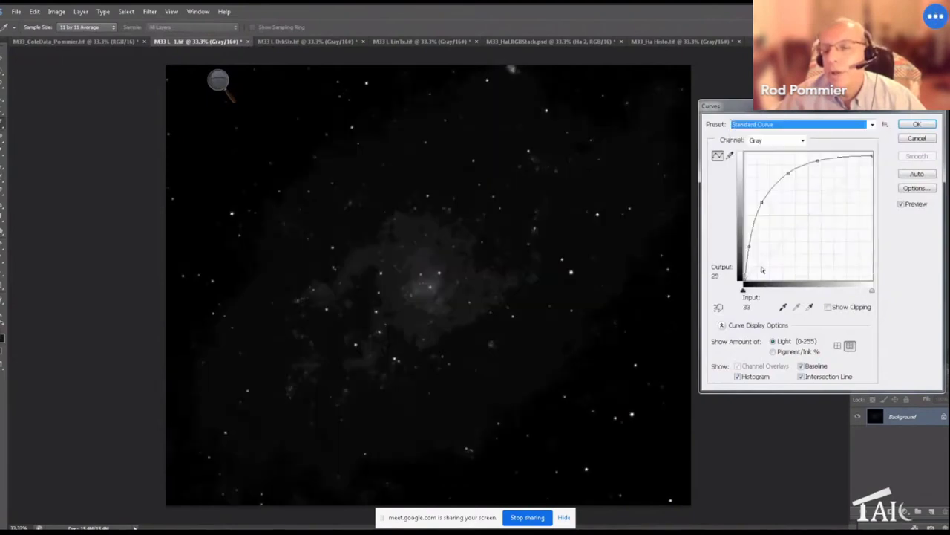
{"action": "left_click", "coordinate": [915, 127]}
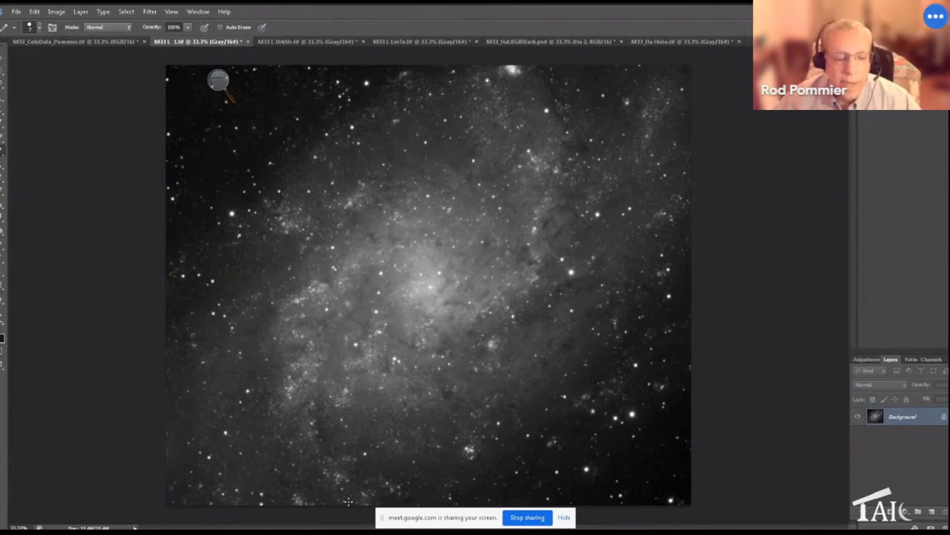
{"action": "mouse_move", "coordinate": [254, 529]}
{"action": "left_click", "coordinate": [253, 486]}
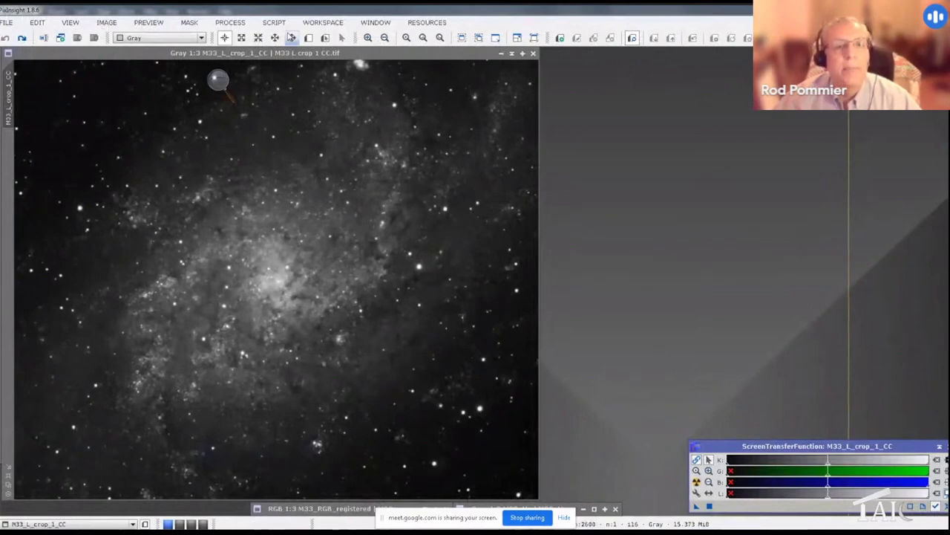
Run the DarkStructureEnhance script on M33_L_crop_1_CC with its default settings.
{"action": "left_click", "coordinate": [274, 22]}
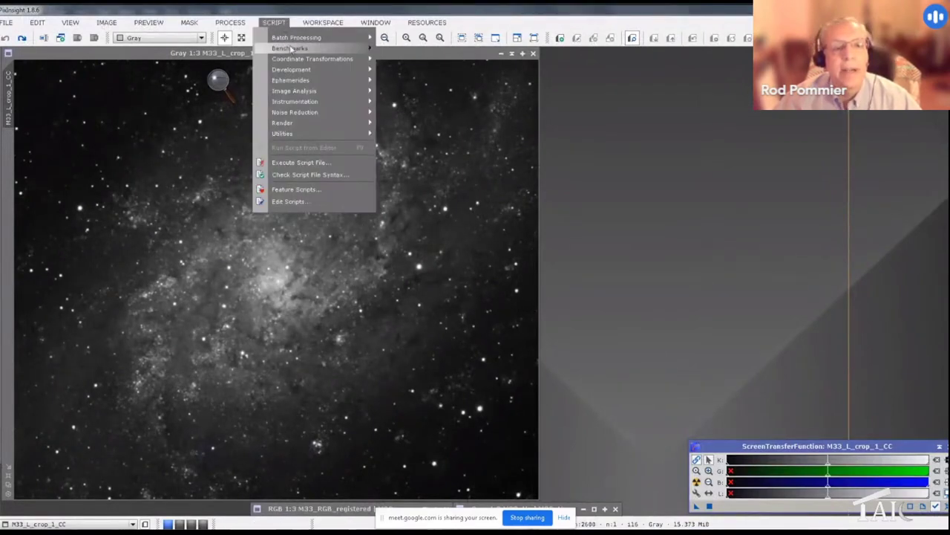
{"action": "mouse_move", "coordinate": [318, 133]}
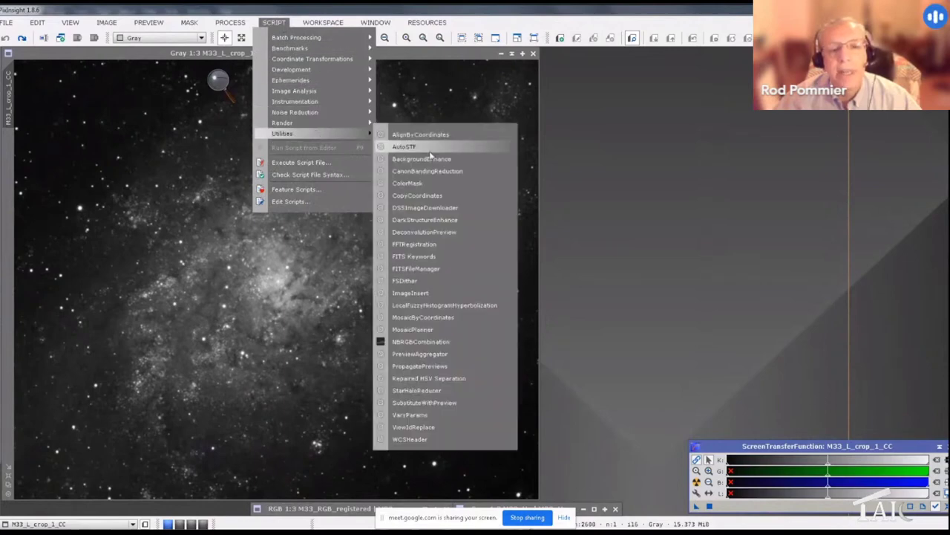
{"action": "left_click", "coordinate": [439, 219]}
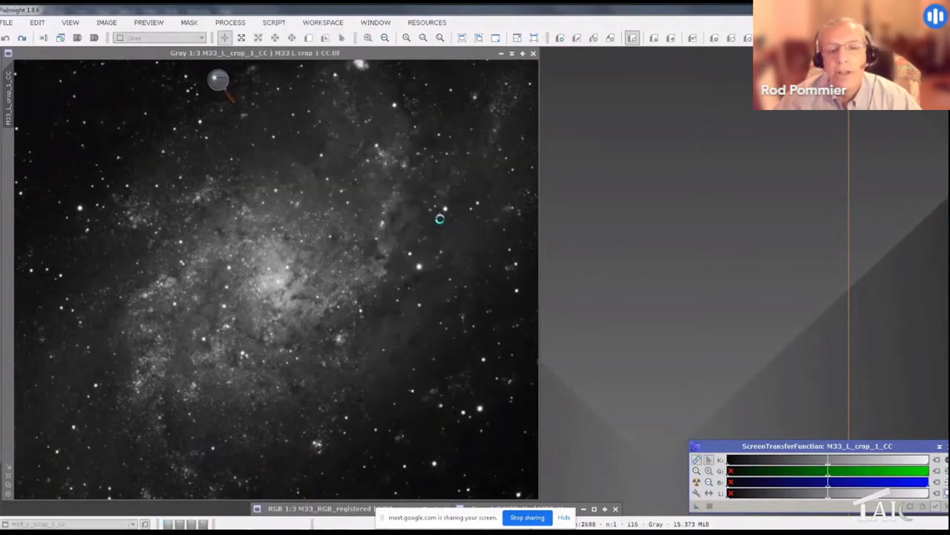
{"action": "left_click", "coordinate": [510, 354]}
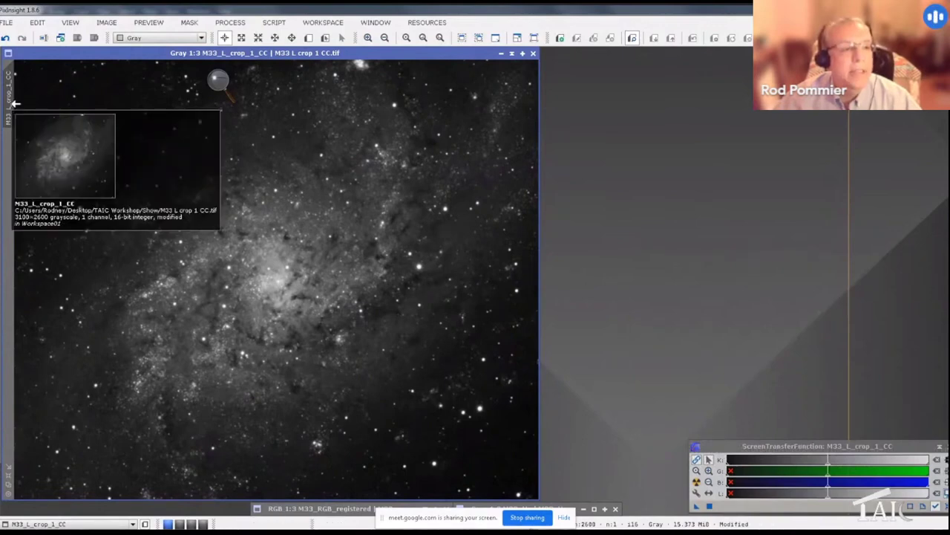
{"action": "left_click_drag", "start_coordinate": [16, 107], "coordinate": [554, 130]}
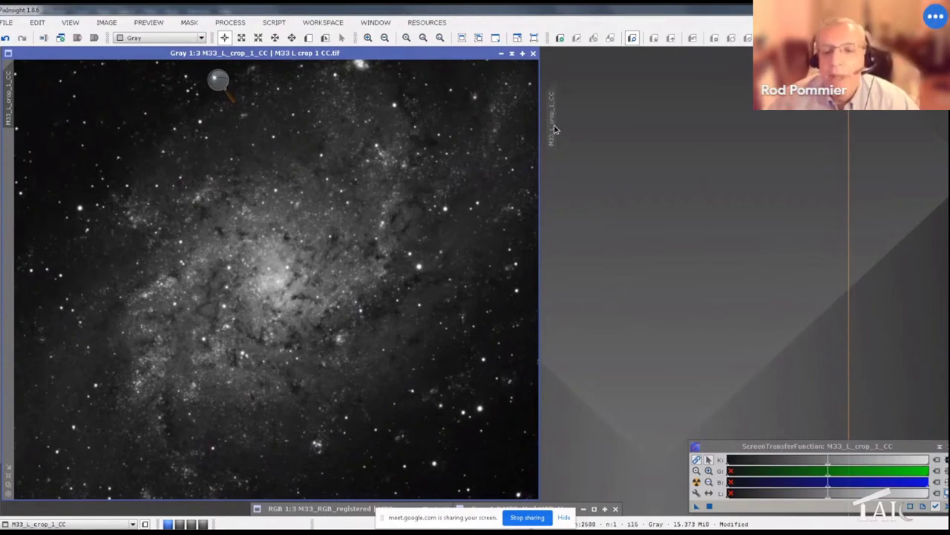
Clone the luminance image, apply MultiscaleLinearTransform layer-3 bias 0.200 to the clone, and minimise it.
{"action": "left_click_drag", "start_coordinate": [556, 130], "coordinate": [555, 131]}
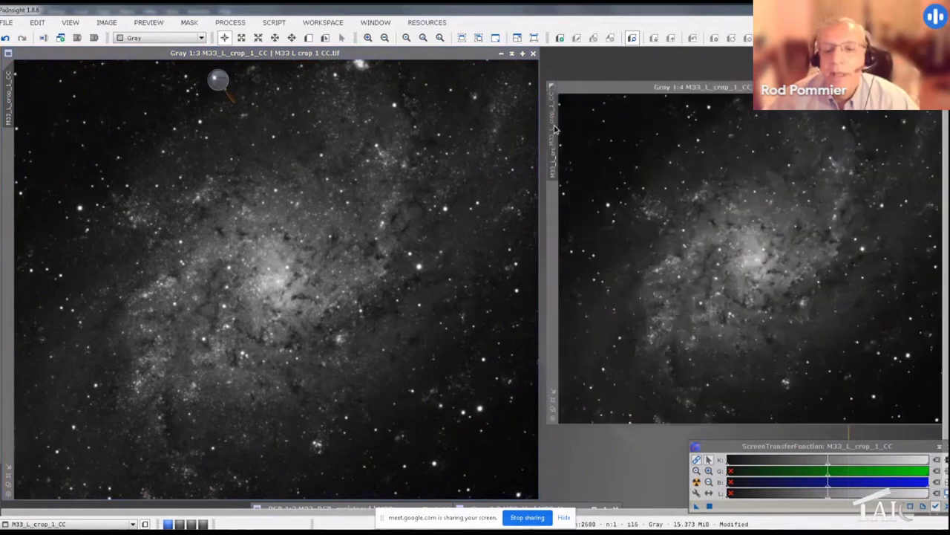
{"action": "left_click", "coordinate": [552, 401]}
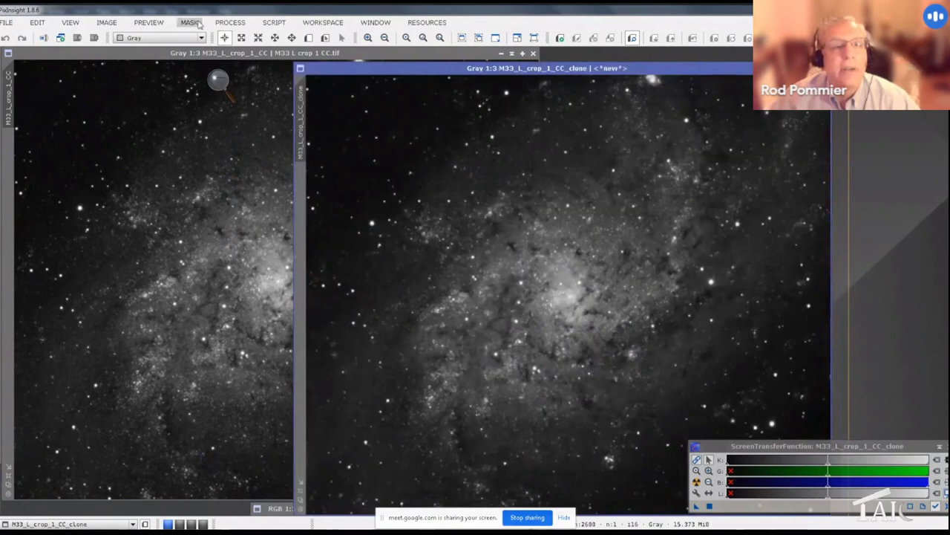
{"action": "left_click", "coordinate": [236, 25]}
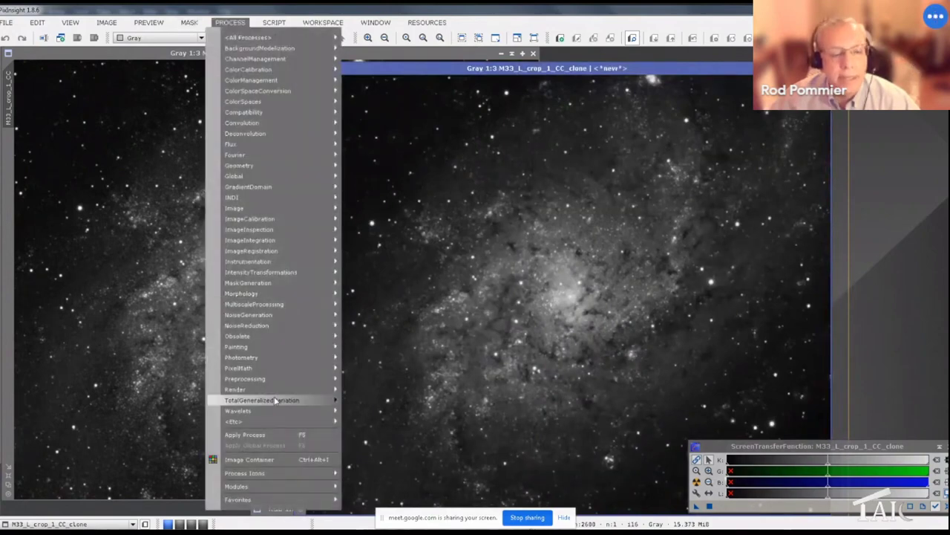
{"action": "mouse_move", "coordinate": [277, 411]}
{"action": "left_click", "coordinate": [378, 422]}
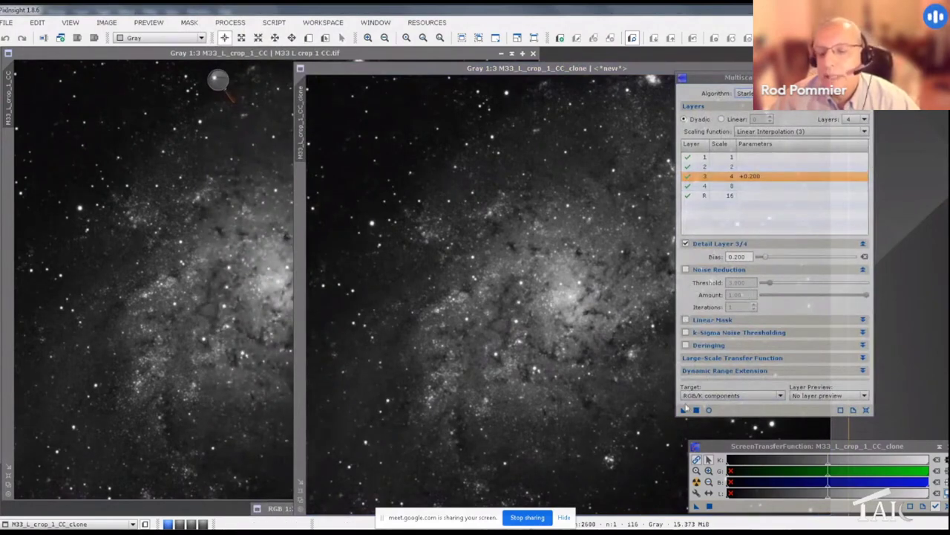
{"action": "left_click_drag", "start_coordinate": [685, 409], "coordinate": [516, 304]}
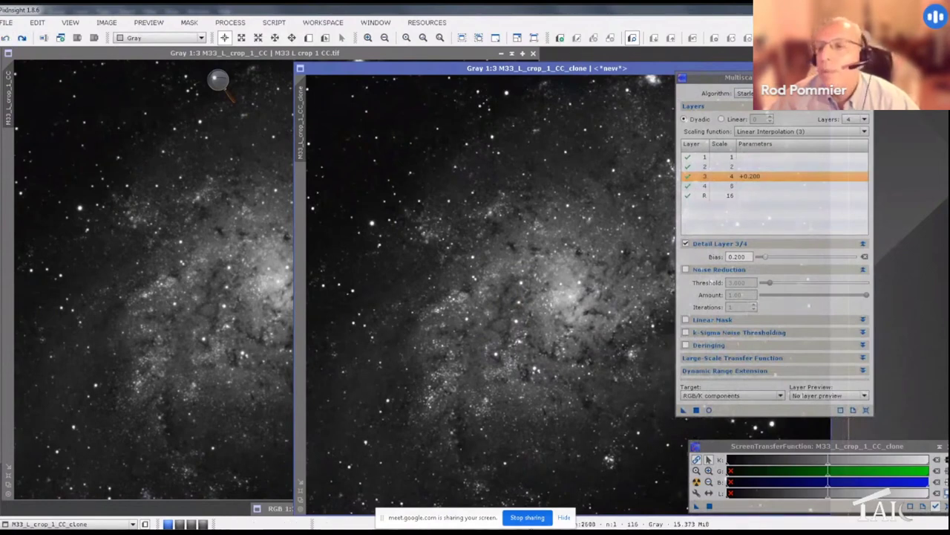
{"action": "left_click", "coordinate": [869, 77]}
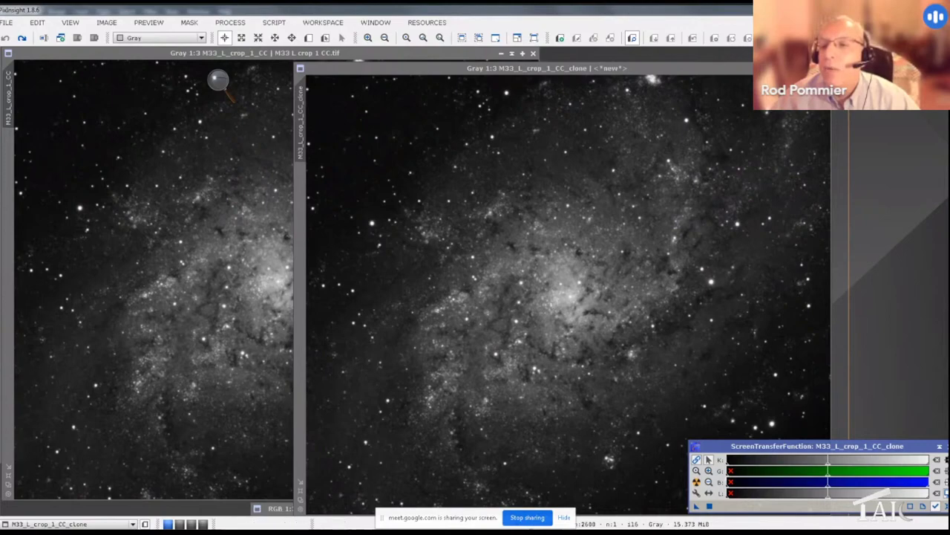
{"action": "left_click", "coordinate": [801, 68]}
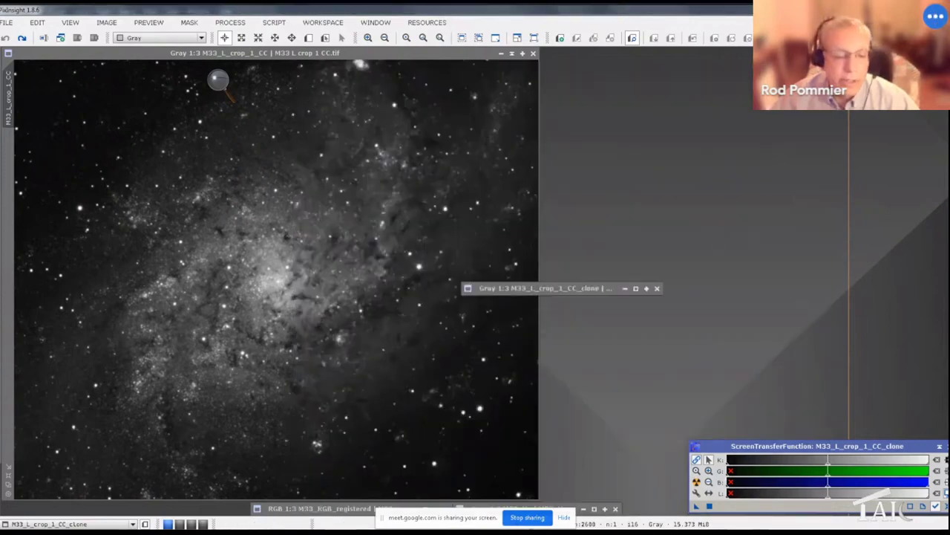
Back in Photoshop, compare the M33 L DrkStr.tif and M33 L LinTx.tif luminance versions.
{"action": "key", "text": "alt+Tab"}
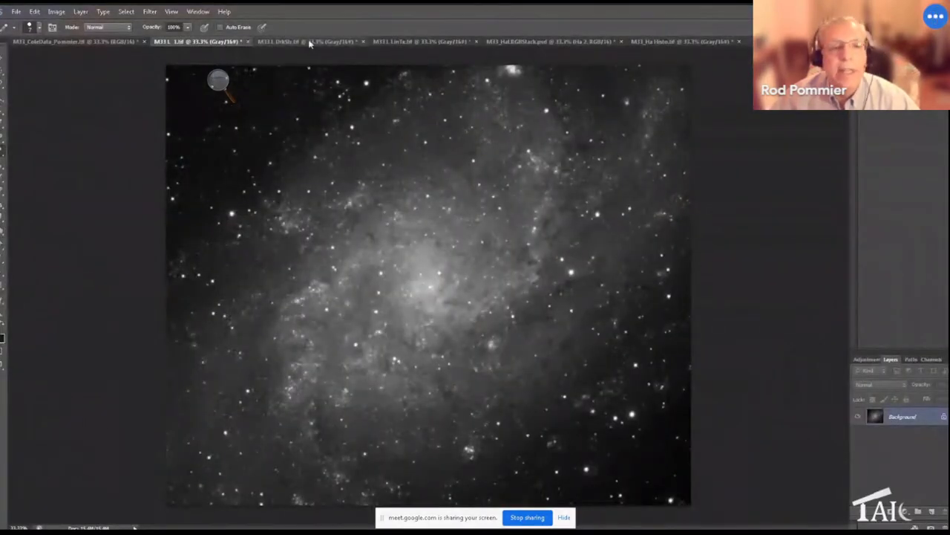
{"action": "left_click", "coordinate": [308, 42]}
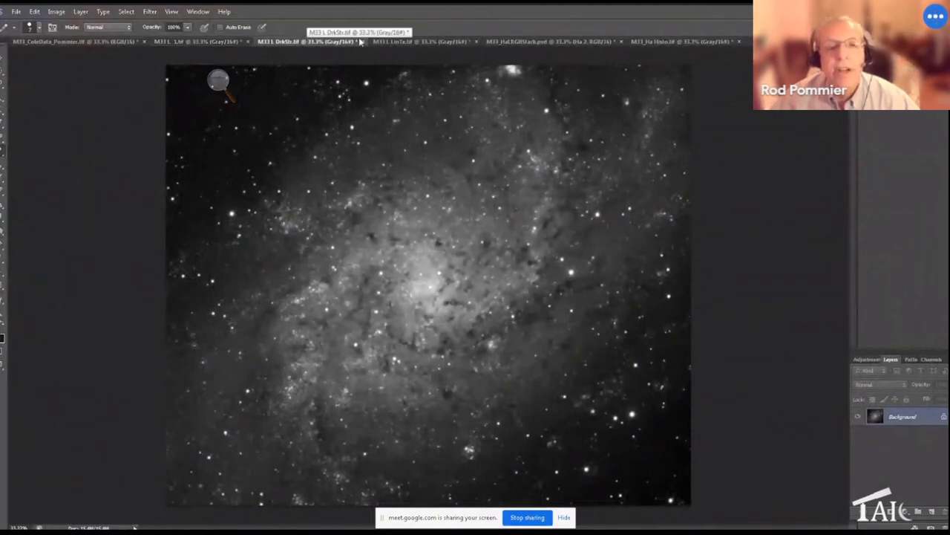
{"action": "left_click", "coordinate": [405, 42]}
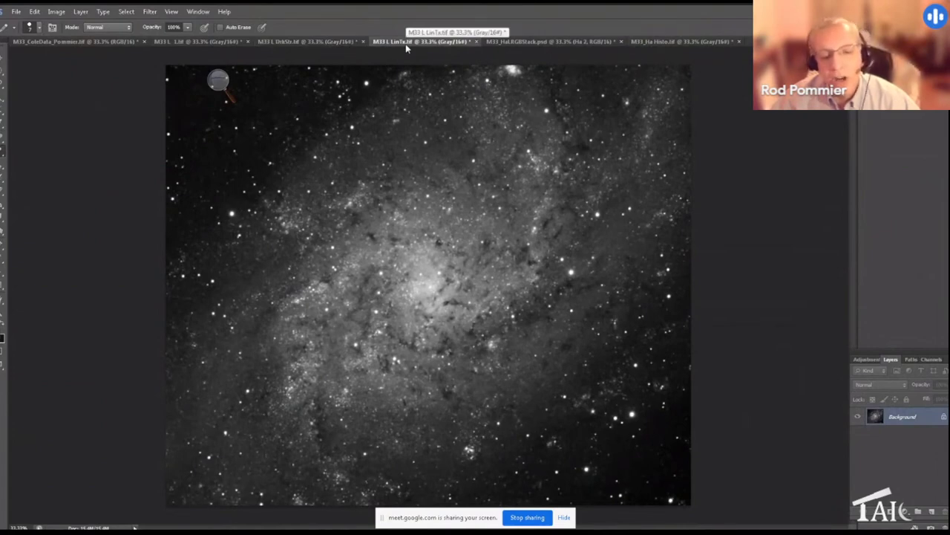
{"action": "left_click", "coordinate": [317, 42]}
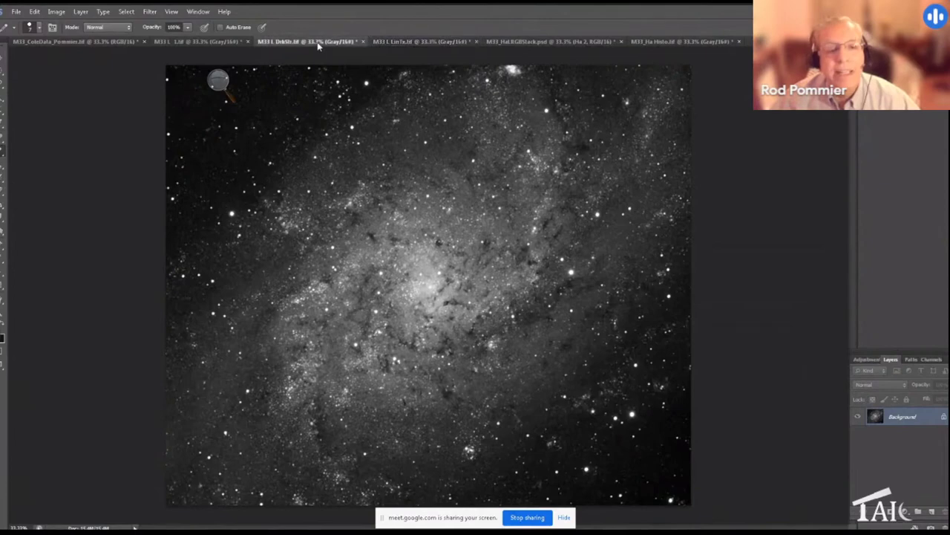
{"action": "left_click", "coordinate": [392, 42]}
Select the entire M33 L LinTx.tif image and copy it.
{"action": "left_click", "coordinate": [124, 12]}
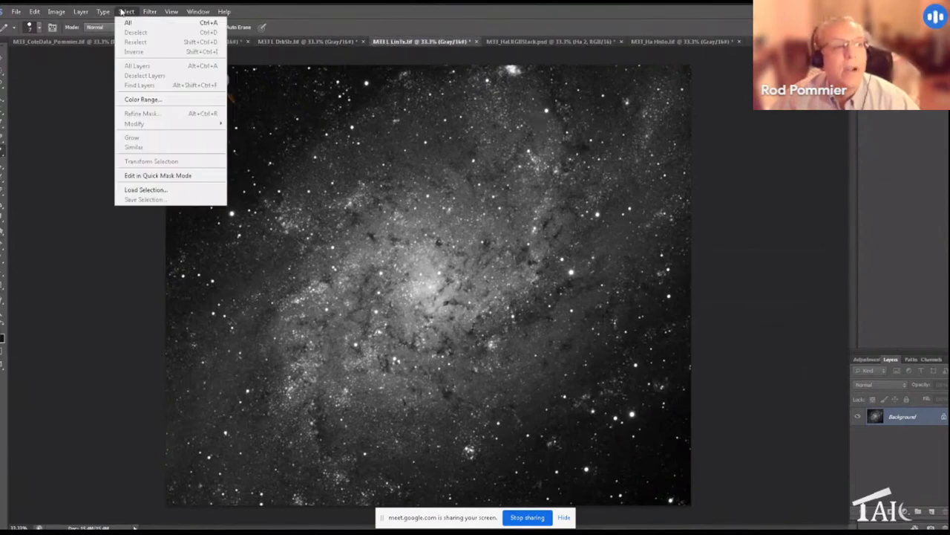
{"action": "left_click", "coordinate": [128, 22]}
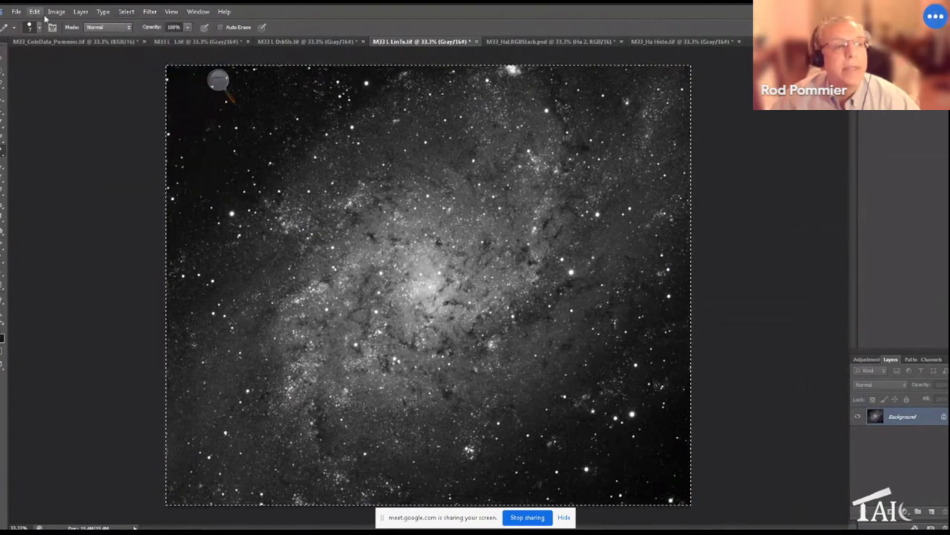
{"action": "left_click", "coordinate": [35, 12]}
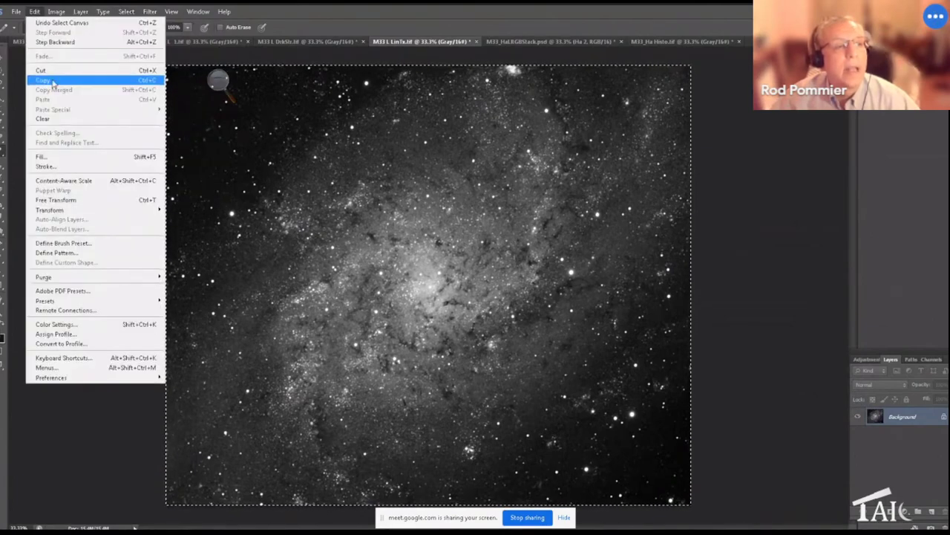
{"action": "left_click", "coordinate": [54, 80]}
Paste LinTx into the DrkStr document as Layer 1 in Lighten blend mode.
{"action": "left_click", "coordinate": [301, 43]}
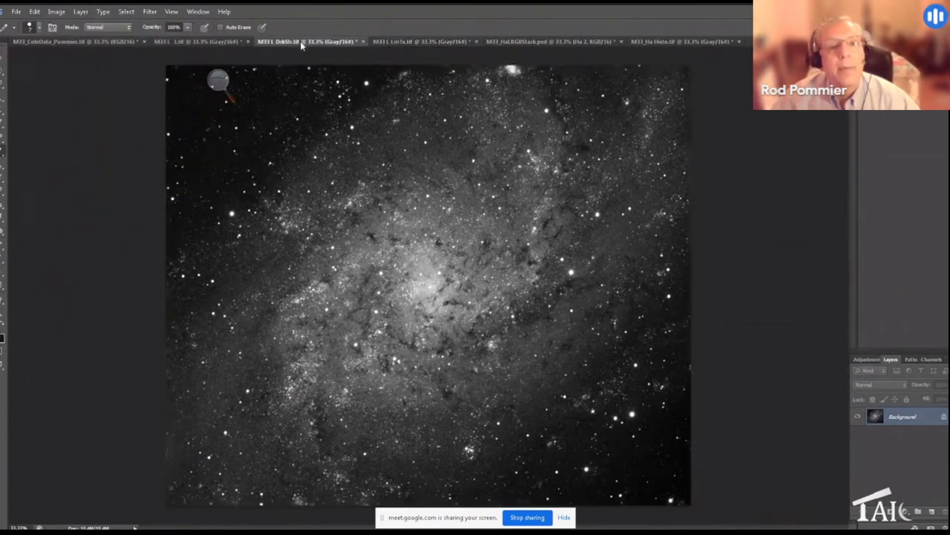
{"action": "key", "text": "ctrl+v"}
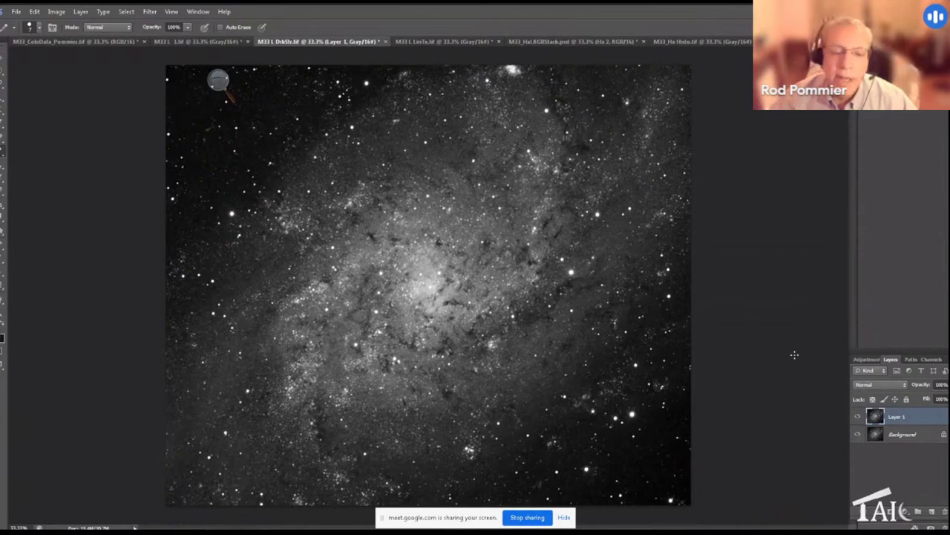
{"action": "left_click", "coordinate": [900, 385]}
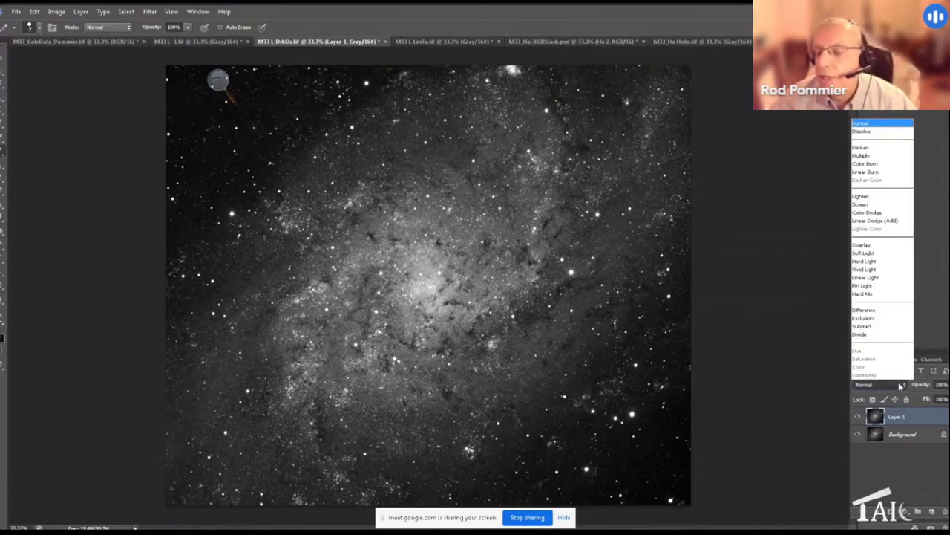
{"action": "left_click", "coordinate": [871, 197]}
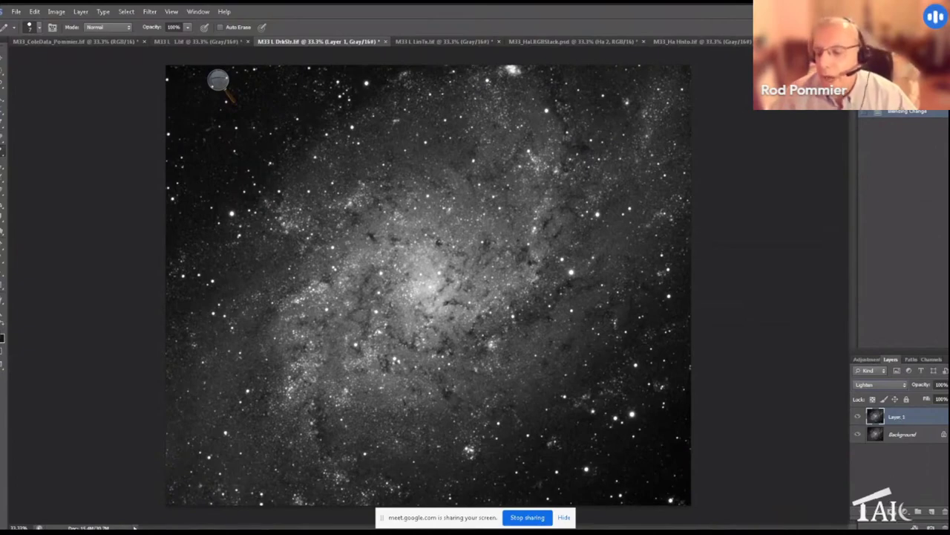
Give Layer 1 a mask of the pasted luminance, boost its contrast with Levels, then switch to PixInsight.
{"action": "left_click", "coordinate": [895, 511]}
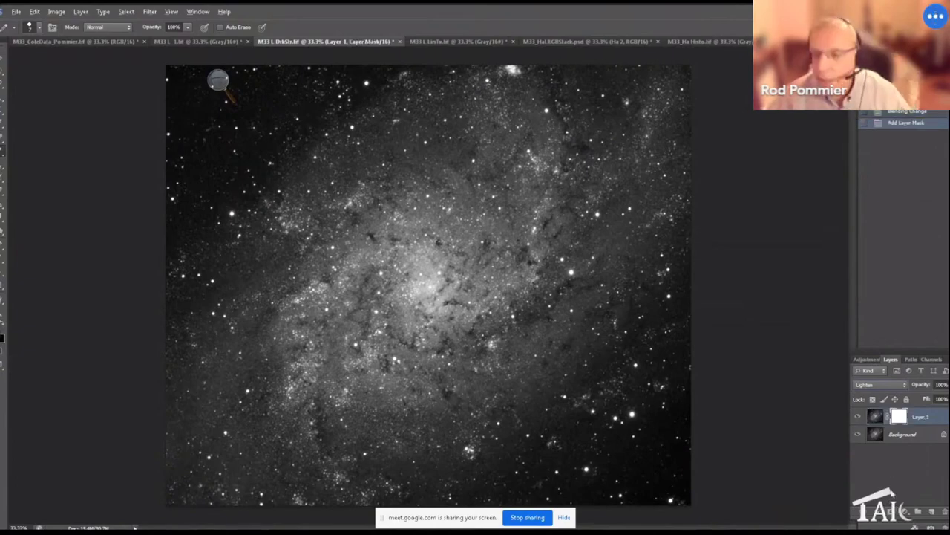
{"action": "left_click", "coordinate": [900, 418], "text": "alt"}
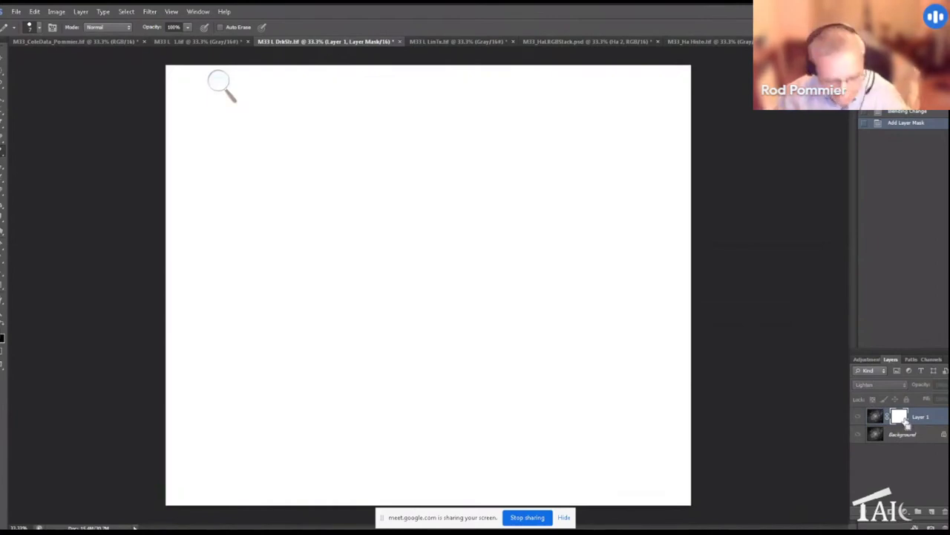
{"action": "key", "text": "ctrl+v"}
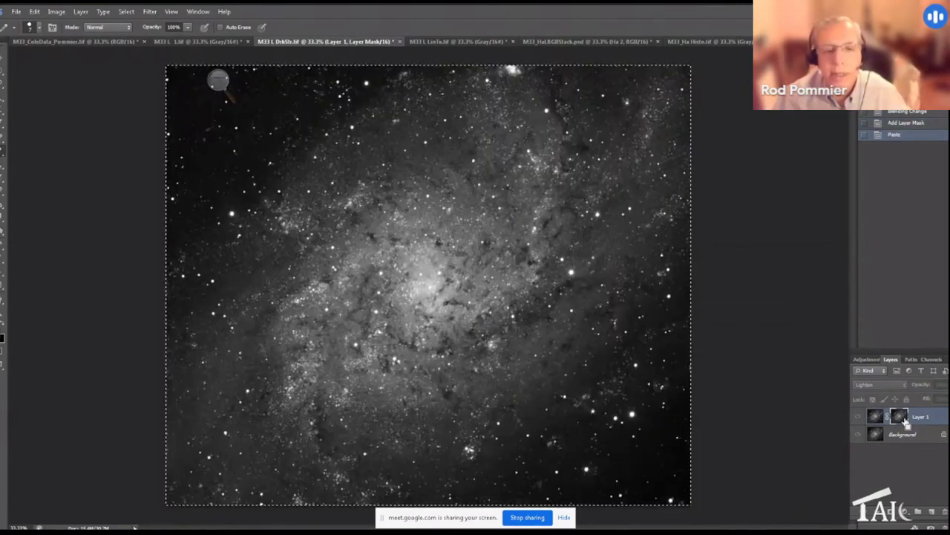
{"action": "key", "text": "ctrl+l"}
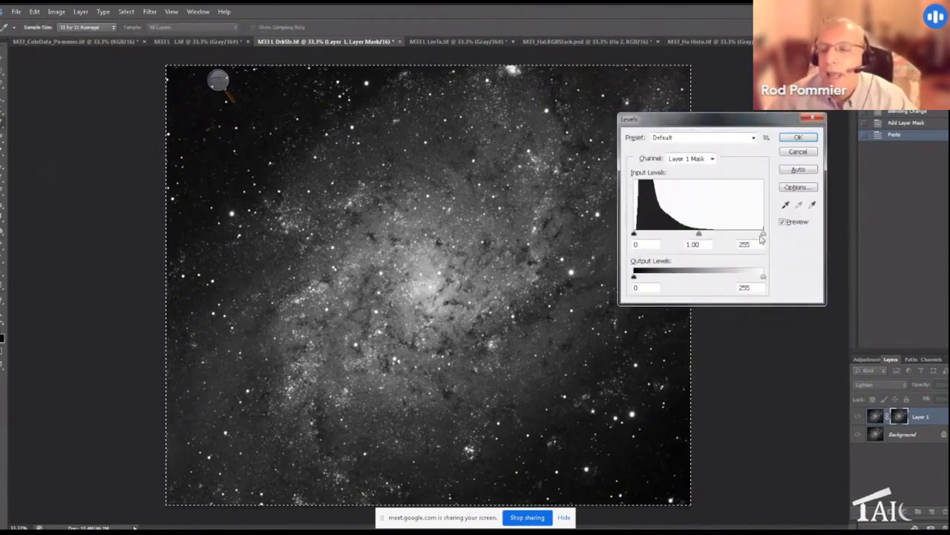
{"action": "left_click_drag", "start_coordinate": [763, 234], "coordinate": [653, 234]}
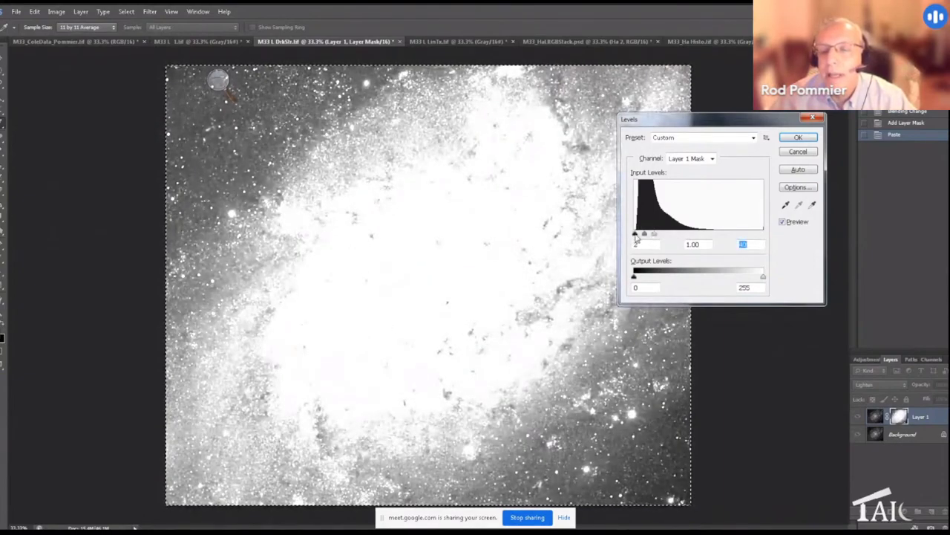
{"action": "left_click_drag", "start_coordinate": [635, 236], "coordinate": [650, 234]}
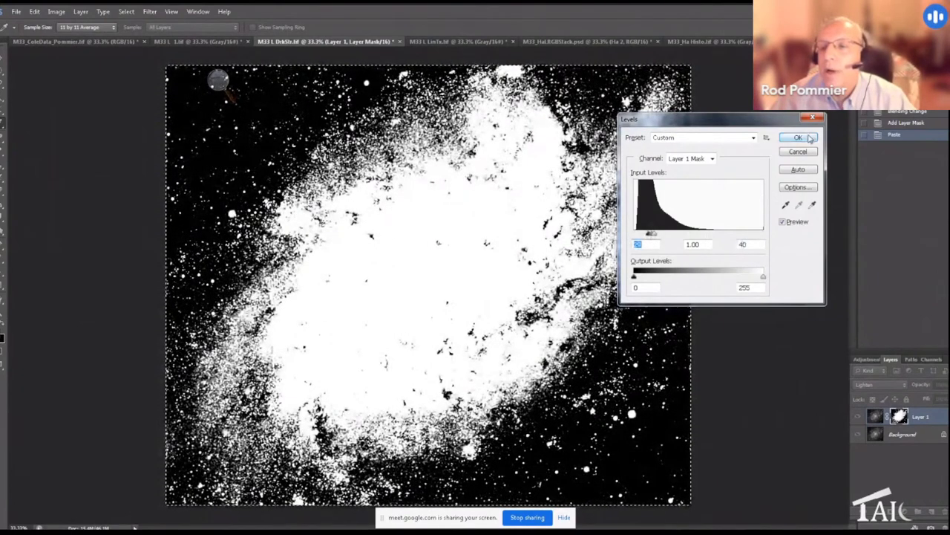
{"action": "left_click", "coordinate": [813, 138]}
{"action": "left_click", "coordinate": [876, 418]}
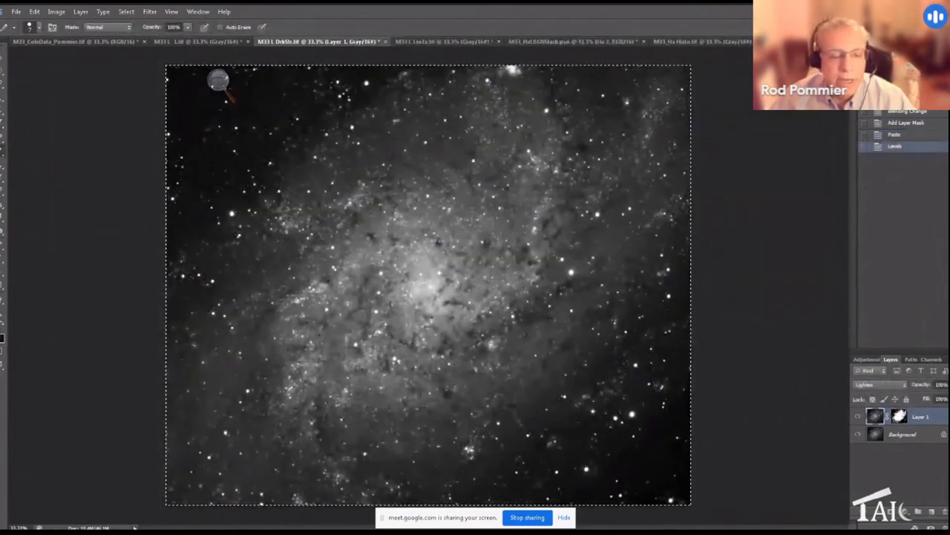
{"action": "mouse_move", "coordinate": [253, 532]}
{"action": "left_click", "coordinate": [252, 491]}
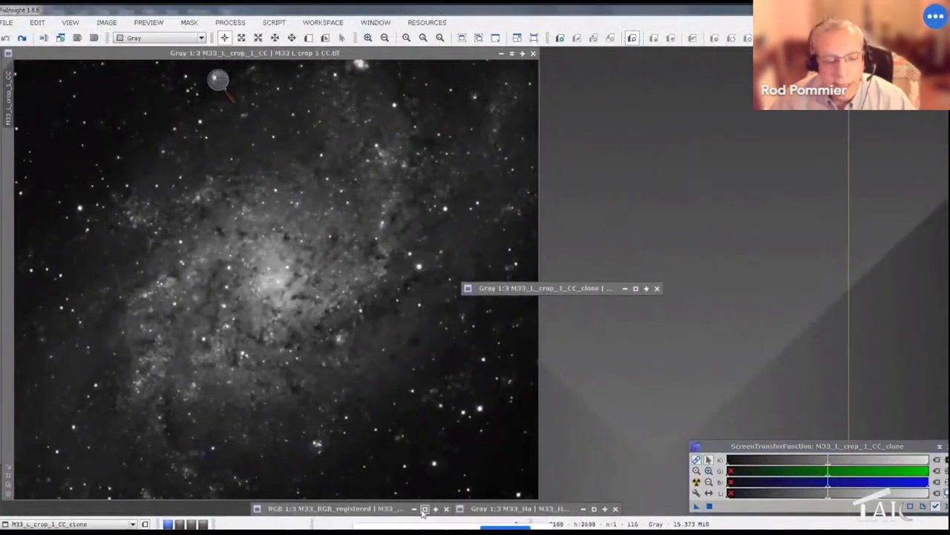
Restore M33_RGB_registered, preview it with an STF auto-stretch, then minimise it and return to Photoshop.
{"action": "left_click", "coordinate": [414, 509]}
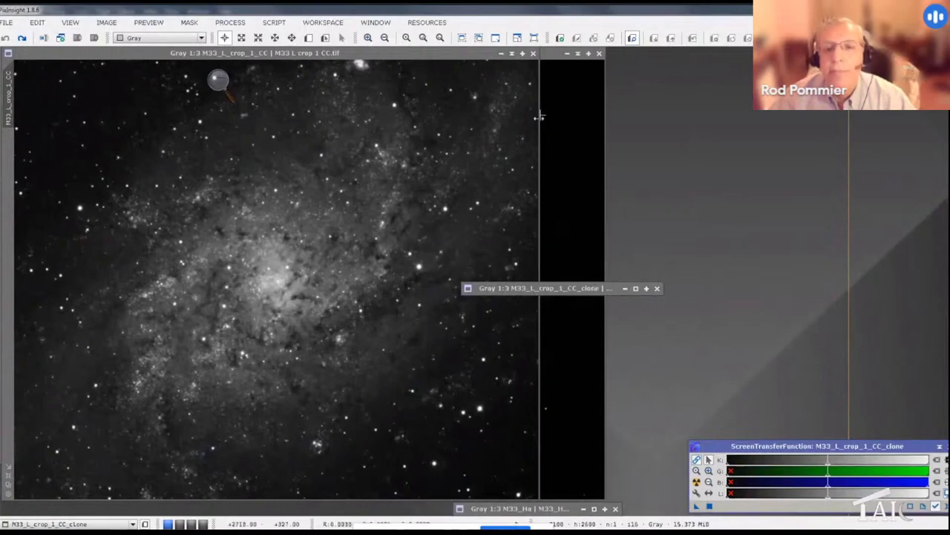
{"action": "left_click", "coordinate": [552, 83]}
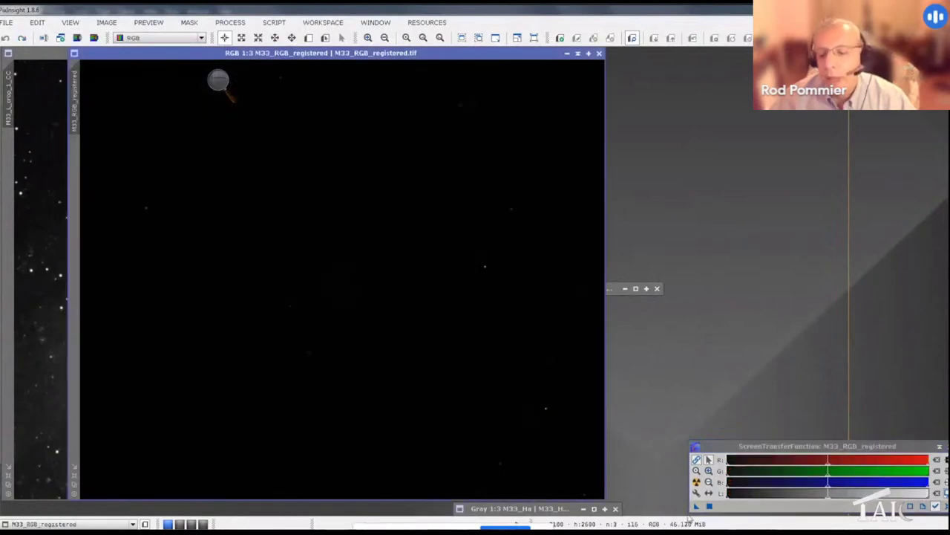
{"action": "left_click", "coordinate": [696, 482]}
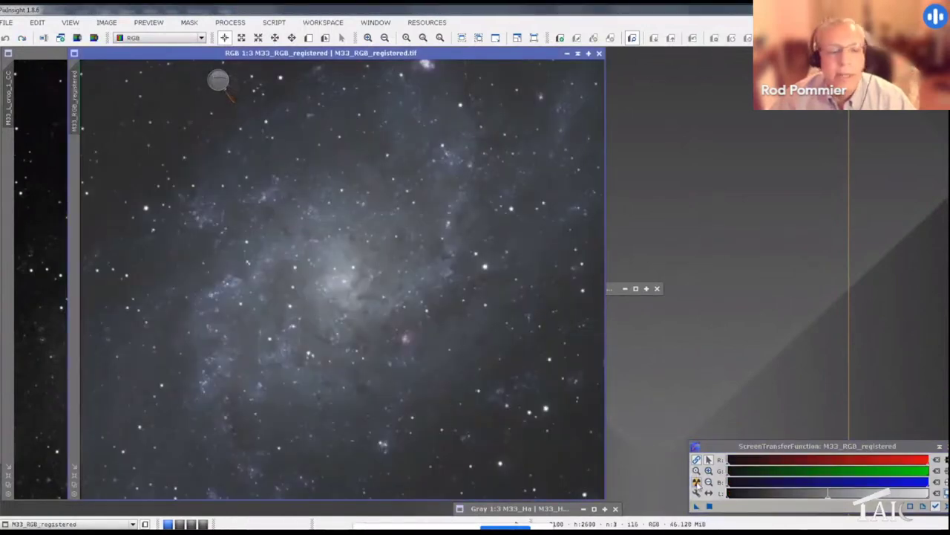
{"action": "mouse_move", "coordinate": [422, 8]}
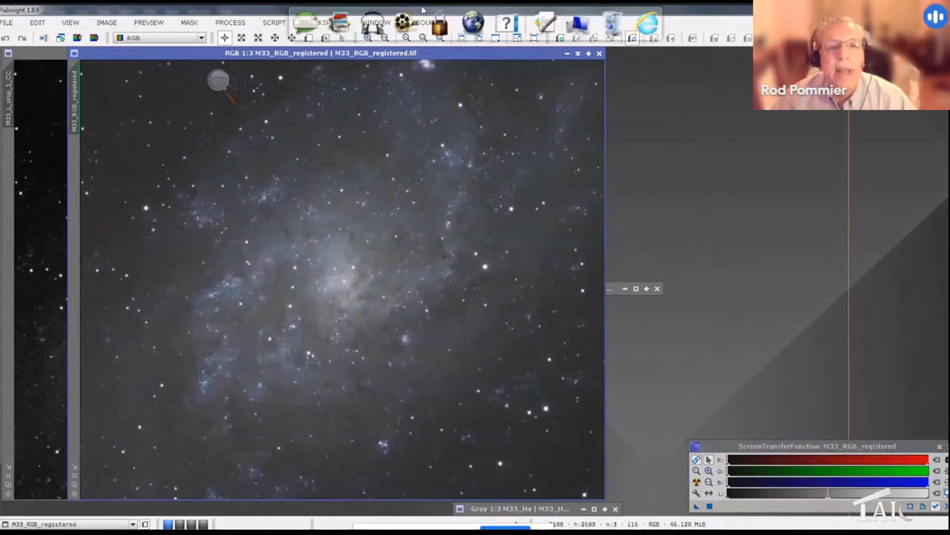
{"action": "left_click", "coordinate": [232, 22]}
{"action": "mouse_move", "coordinate": [265, 70]}
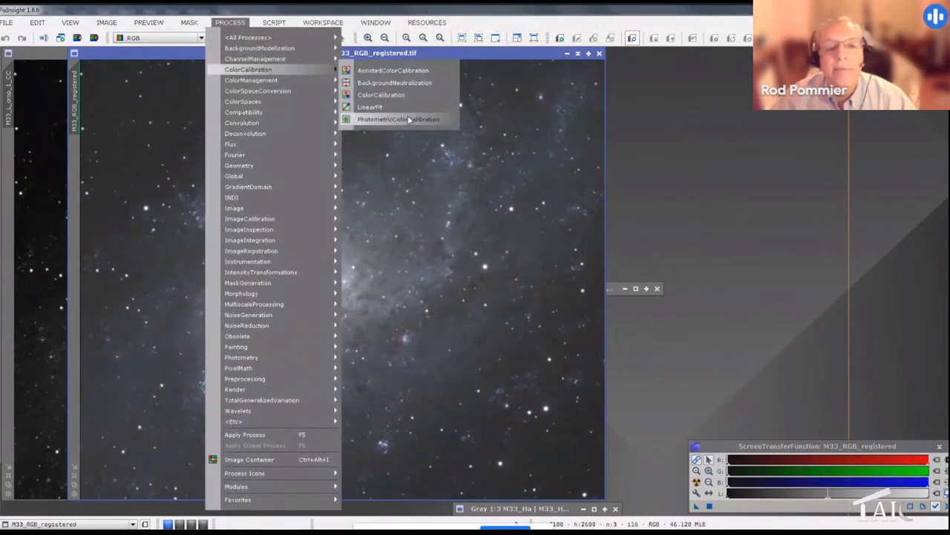
{"action": "left_click", "coordinate": [696, 117]}
{"action": "left_click", "coordinate": [576, 54]}
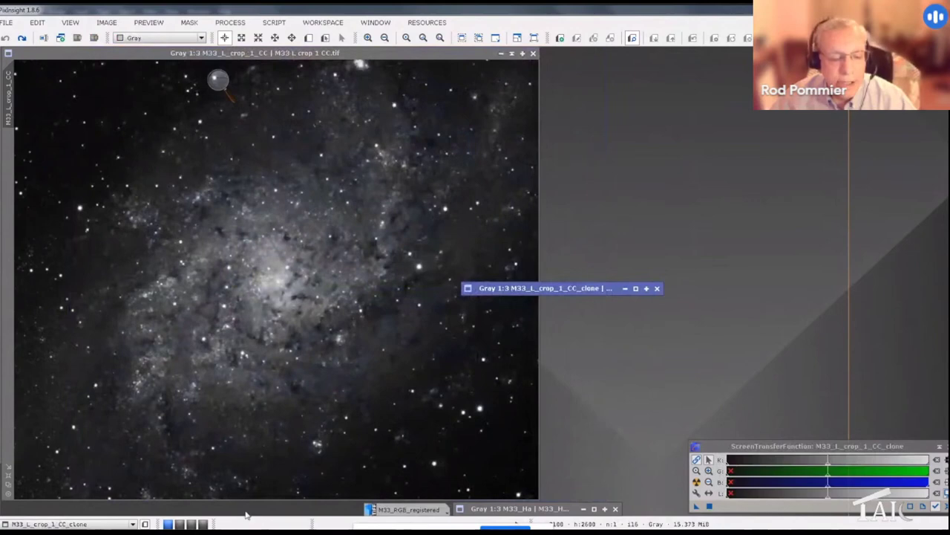
{"action": "key", "text": "alt+Tab"}
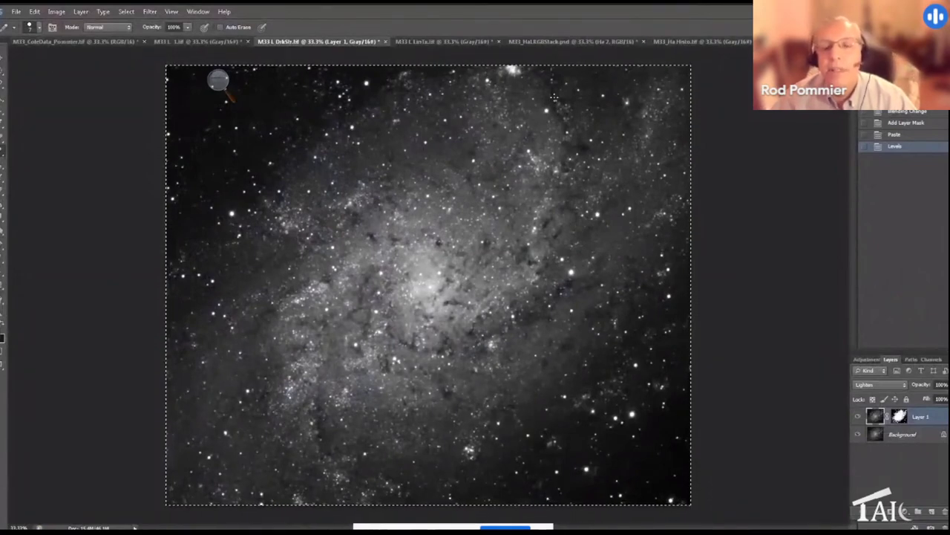
Switch to M33_HaLRGBstack.psd and select its RGB layer.
{"action": "left_click", "coordinate": [558, 43]}
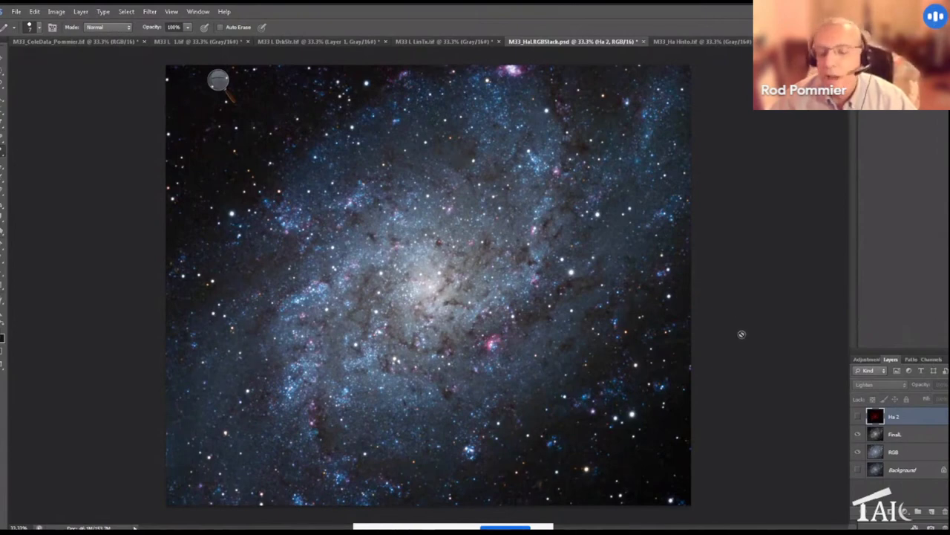
{"action": "left_click", "coordinate": [905, 455]}
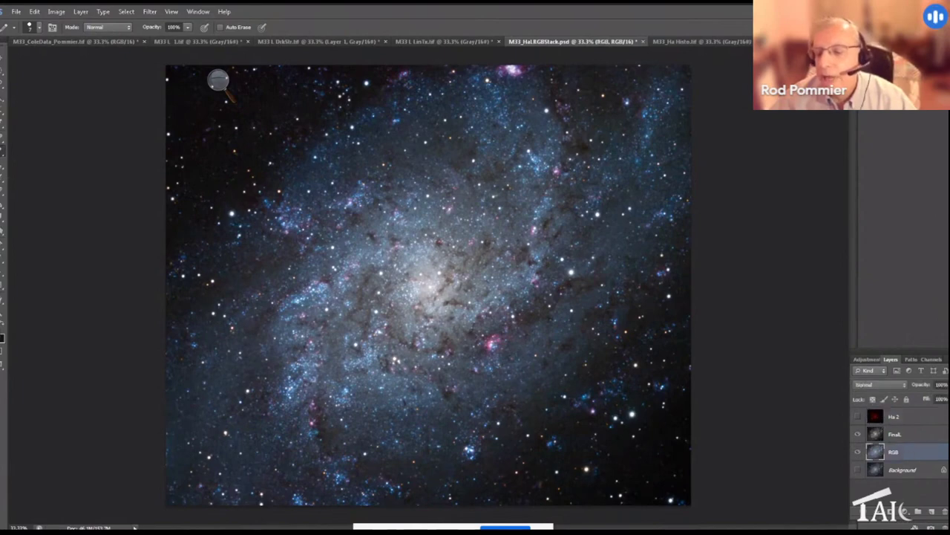
Convert M33_HaLRGBstack.psd to Lab Color mode, choosing Don't Merge for the layers.
{"action": "left_click", "coordinate": [57, 13]}
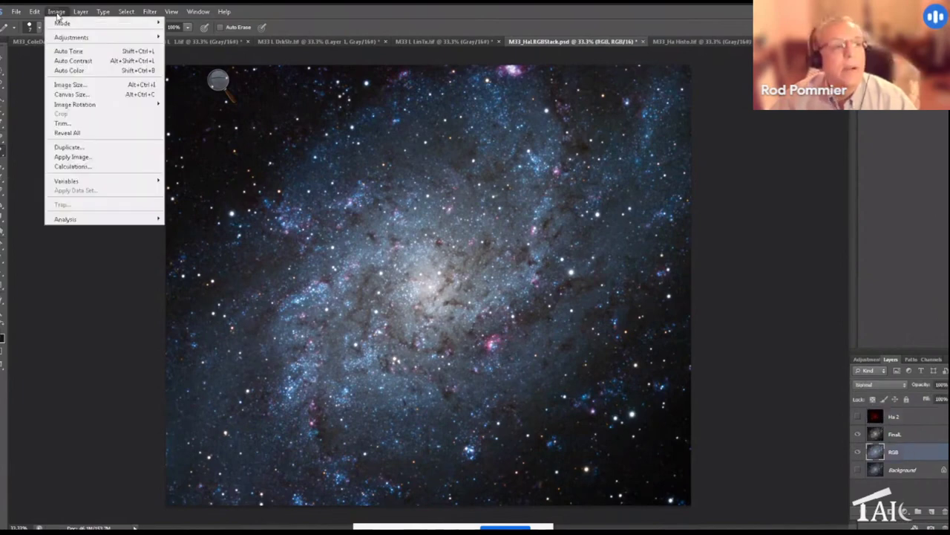
{"action": "mouse_move", "coordinate": [92, 23]}
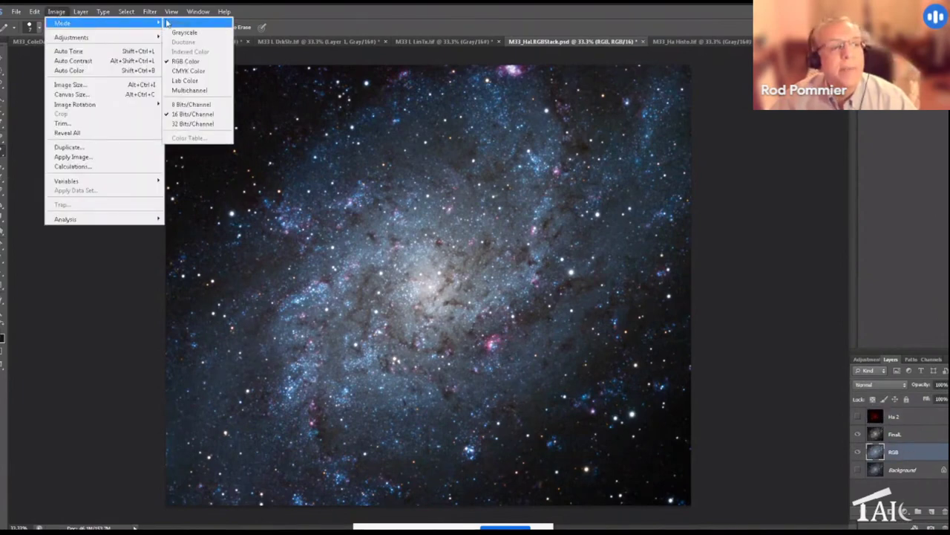
{"action": "left_click", "coordinate": [194, 81]}
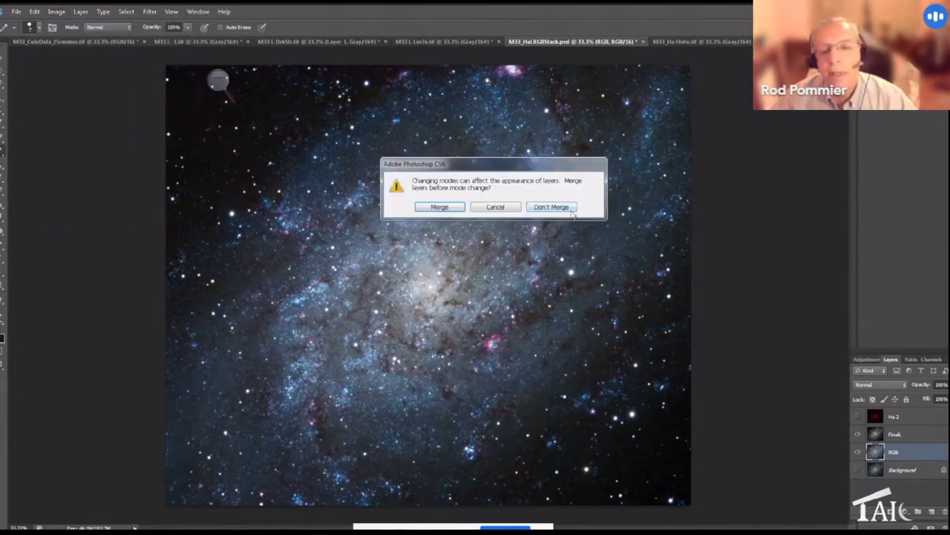
{"action": "left_click", "coordinate": [552, 207]}
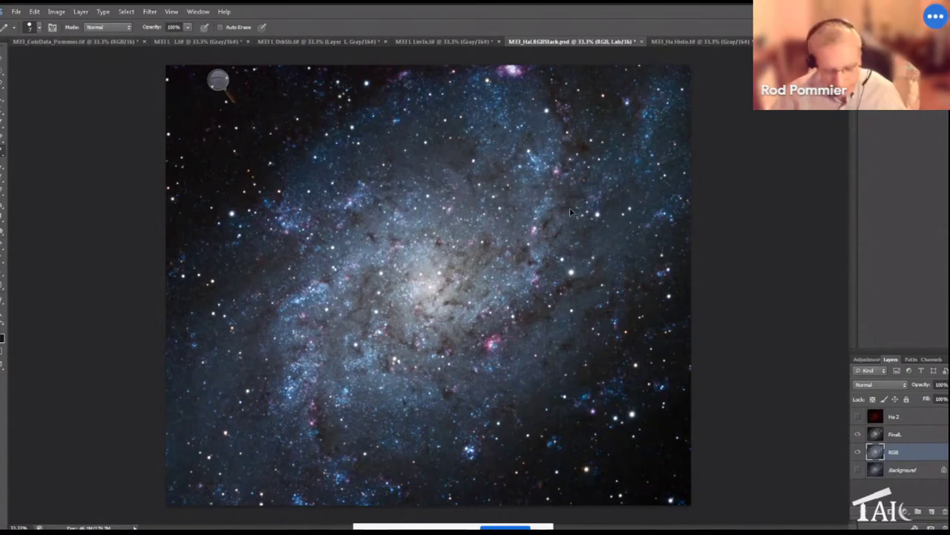
{"action": "key", "text": "ctrl+m"}
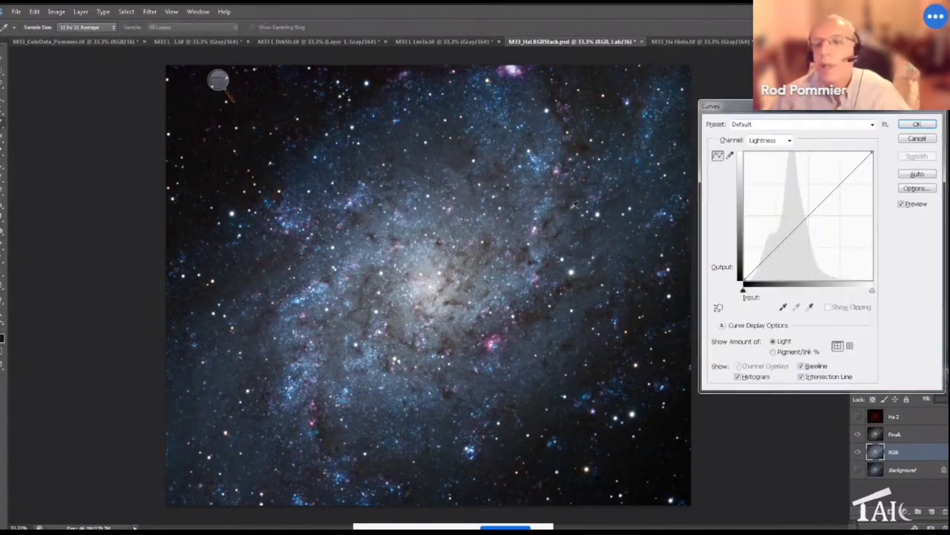
Give the a channel an S-curve anchored at 0/0, with points near 63/91 and -65/-99.
{"action": "left_click", "coordinate": [786, 141]}
{"action": "left_click", "coordinate": [784, 160]}
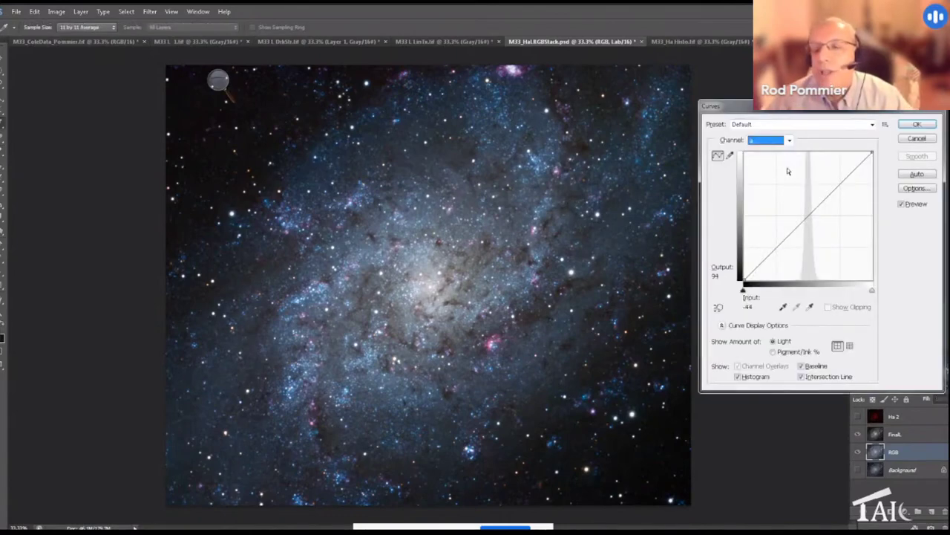
{"action": "left_click", "coordinate": [808, 215]}
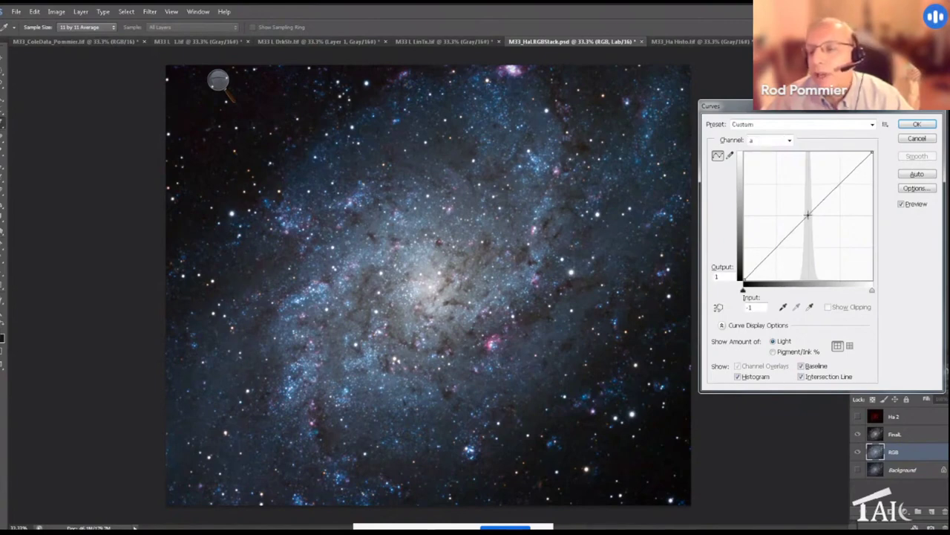
{"action": "double_click", "coordinate": [729, 277]}
{"action": "type", "text": "0"}
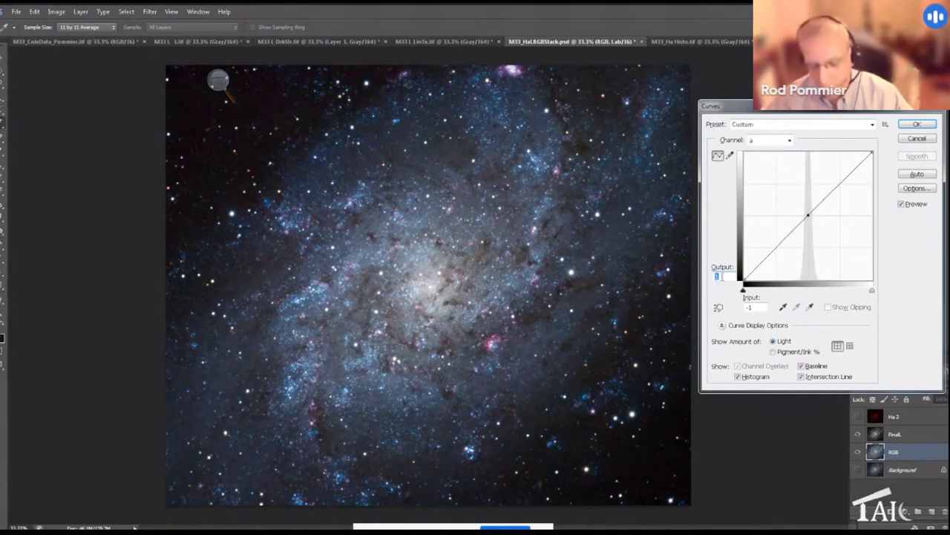
{"action": "double_click", "coordinate": [752, 307]}
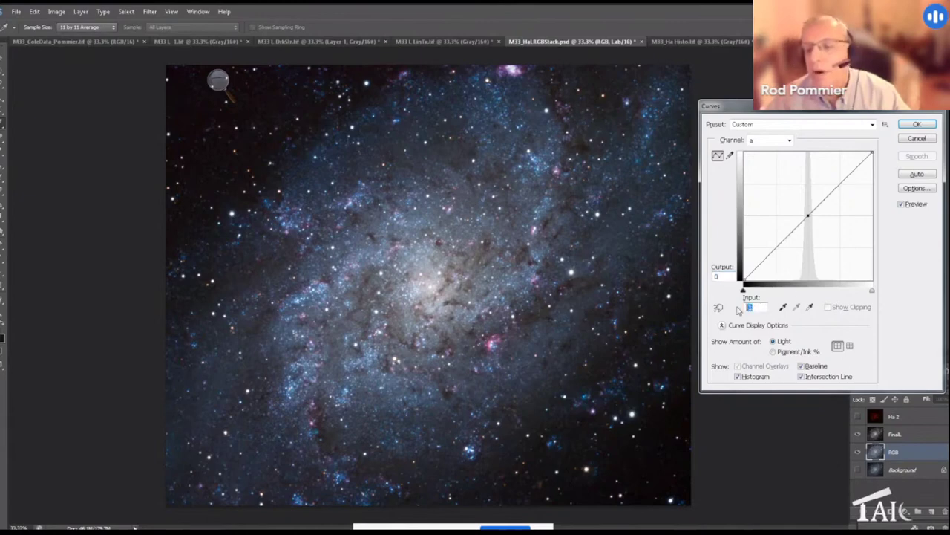
{"action": "type", "text": "0"}
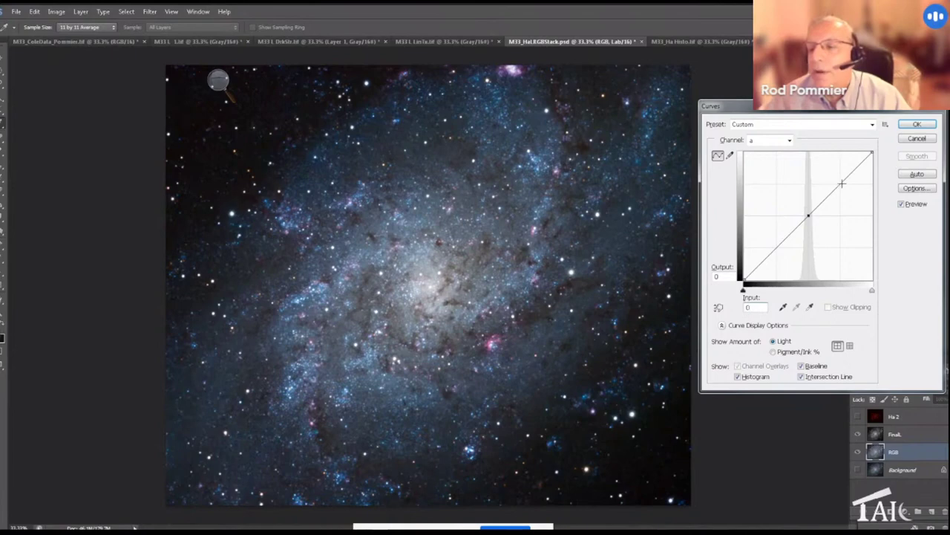
{"action": "left_click_drag", "start_coordinate": [840, 184], "coordinate": [840, 170]}
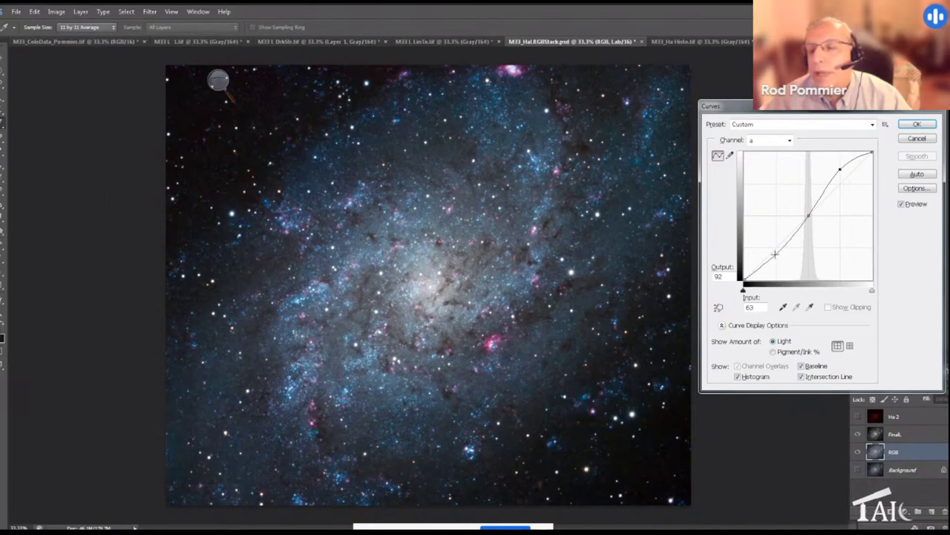
{"action": "left_click_drag", "start_coordinate": [774, 254], "coordinate": [776, 264]}
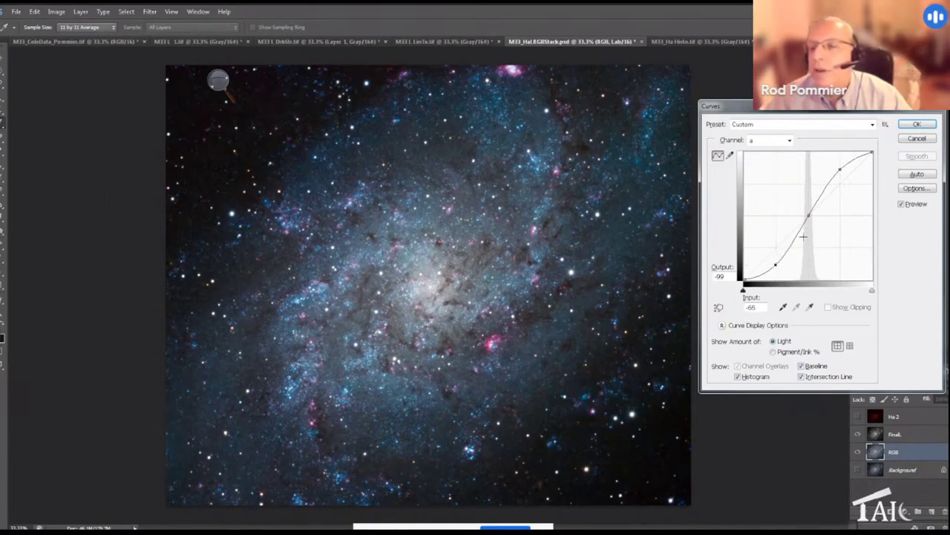
{"action": "left_click", "coordinate": [772, 141]}
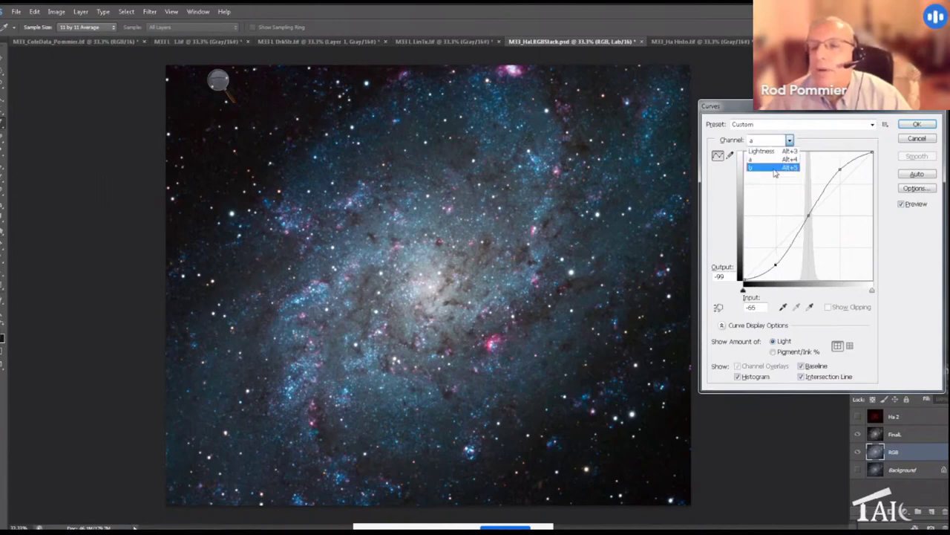
Give channel b an S-curve (output 0, points 63/95 and -65/-96), apply it, and mask the RGB layer.
{"action": "left_click", "coordinate": [772, 168]}
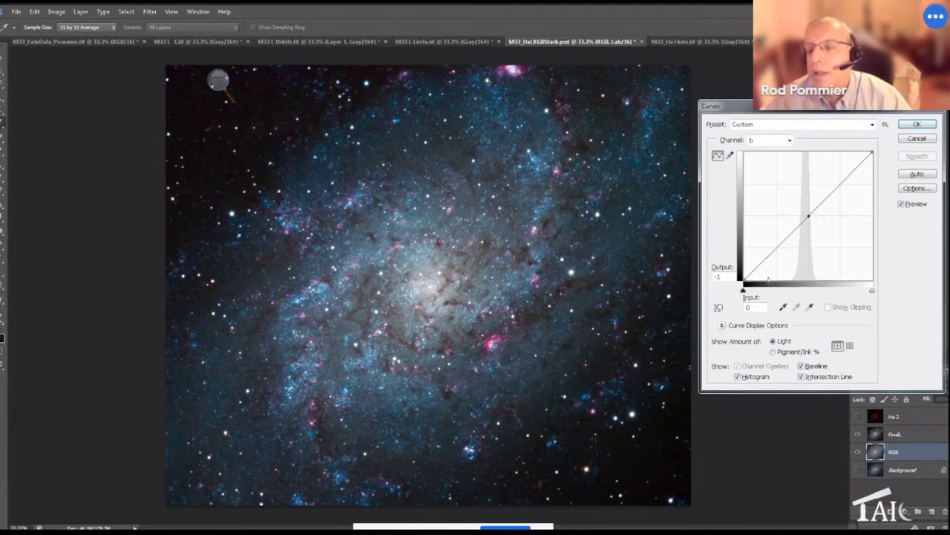
{"action": "double_click", "coordinate": [732, 277]}
{"action": "type", "text": "0"}
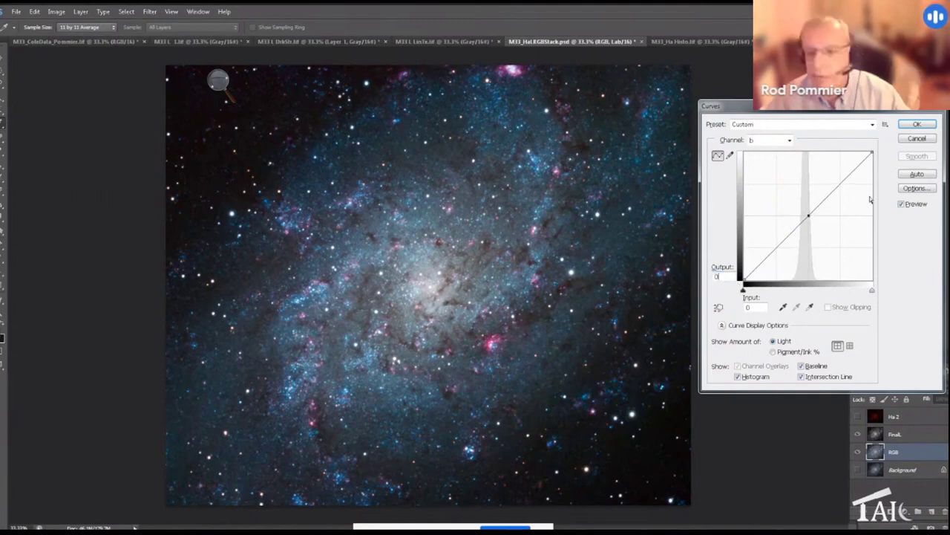
{"action": "left_click_drag", "start_coordinate": [840, 179], "coordinate": [840, 168]}
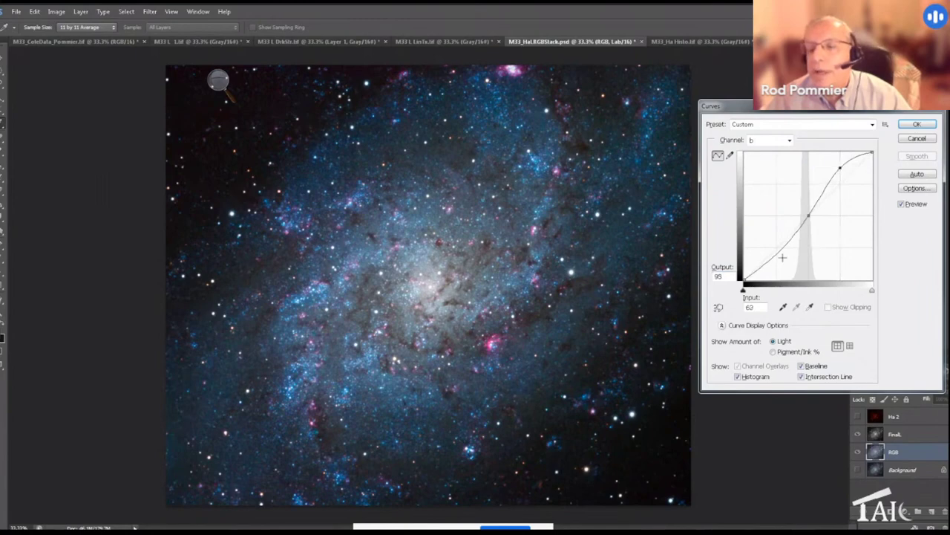
{"action": "left_click_drag", "start_coordinate": [776, 256], "coordinate": [776, 263]}
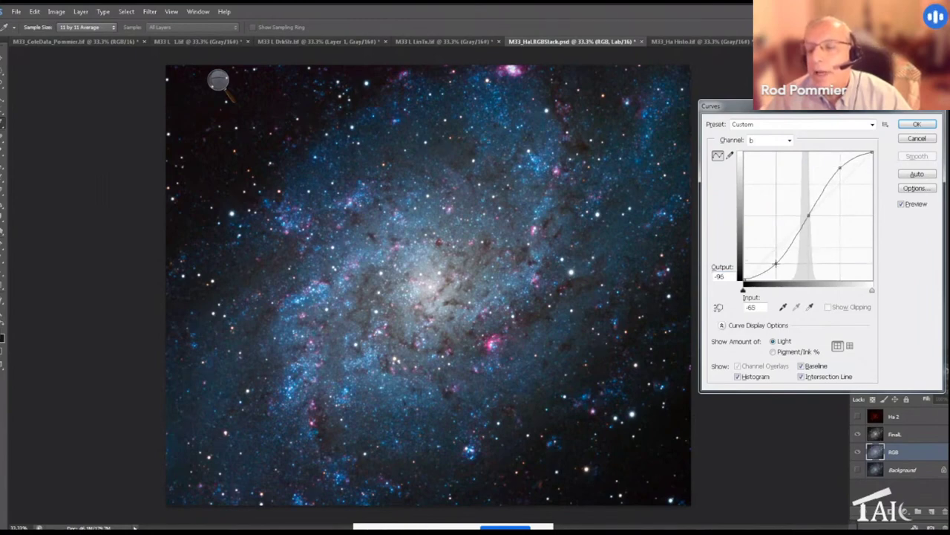
{"action": "left_click", "coordinate": [918, 125]}
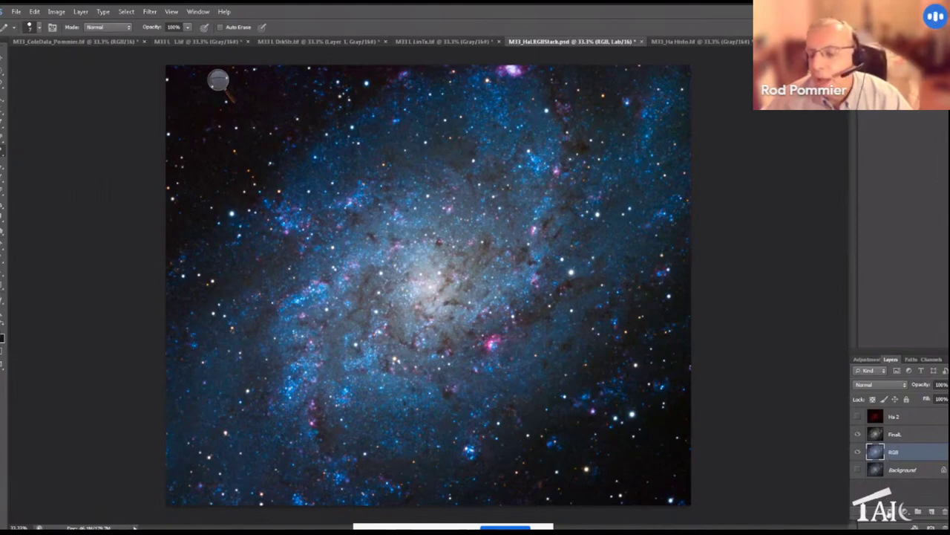
{"action": "left_click", "coordinate": [889, 511]}
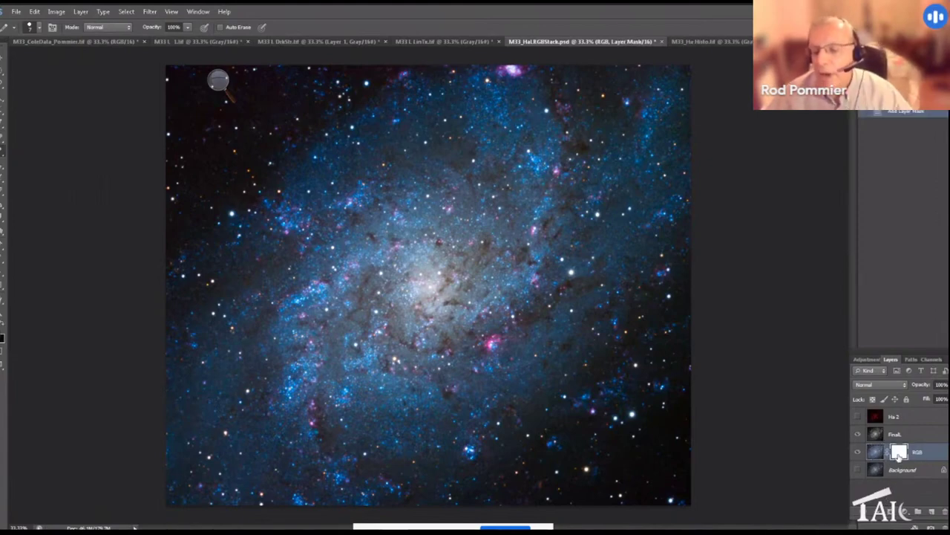
Paste the luminance into the RGB mask, boost it with Levels (black 20), then show the Final layer.
{"action": "left_click", "coordinate": [897, 455], "text": "alt"}
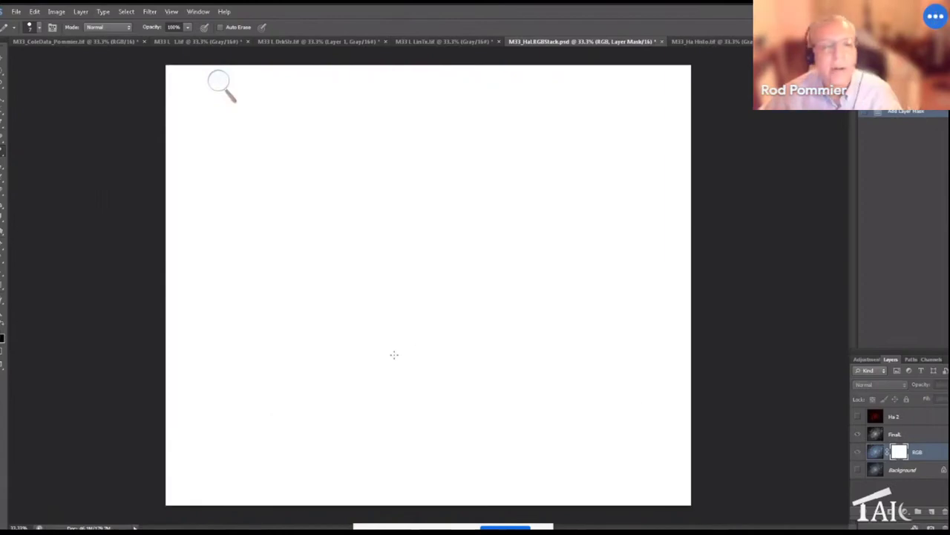
{"action": "key", "text": "ctrl+v"}
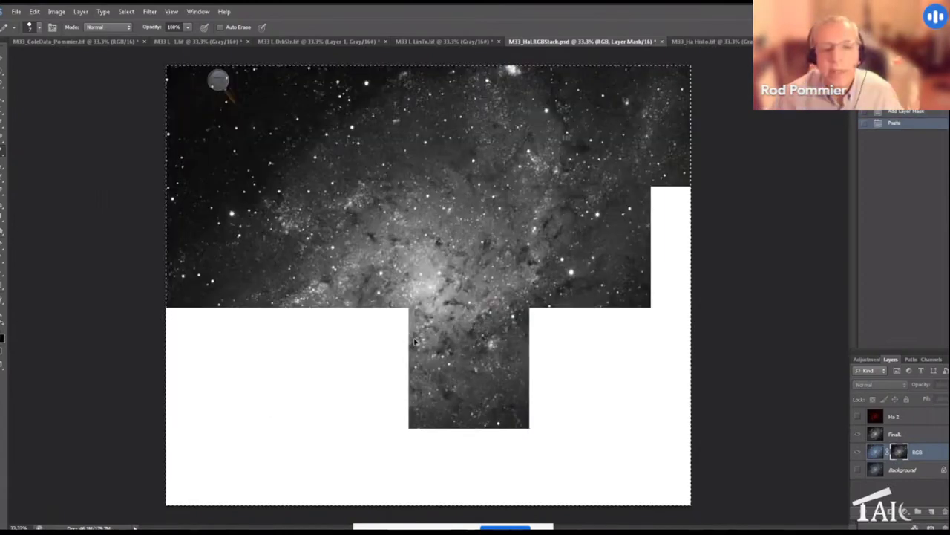
{"action": "key", "text": "ctrl+l"}
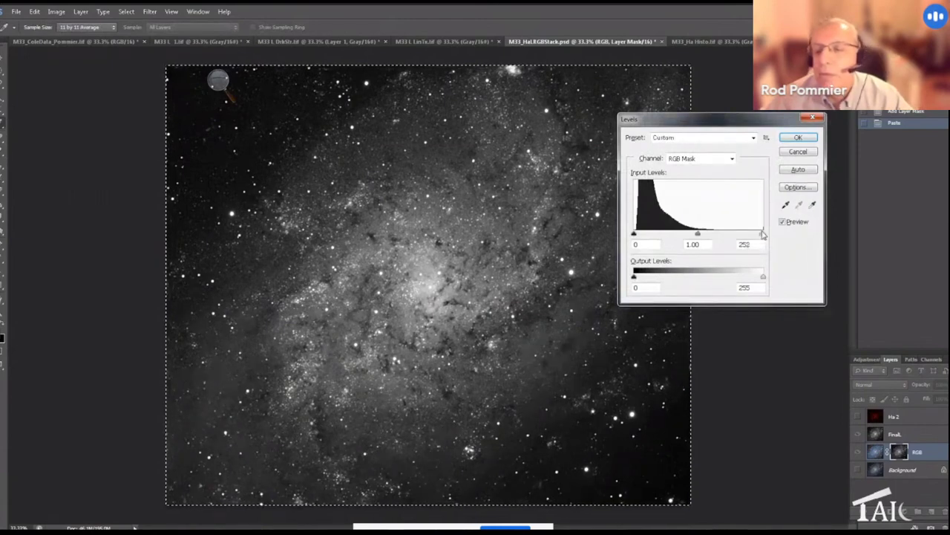
{"action": "left_click_drag", "start_coordinate": [764, 234], "coordinate": [644, 235]}
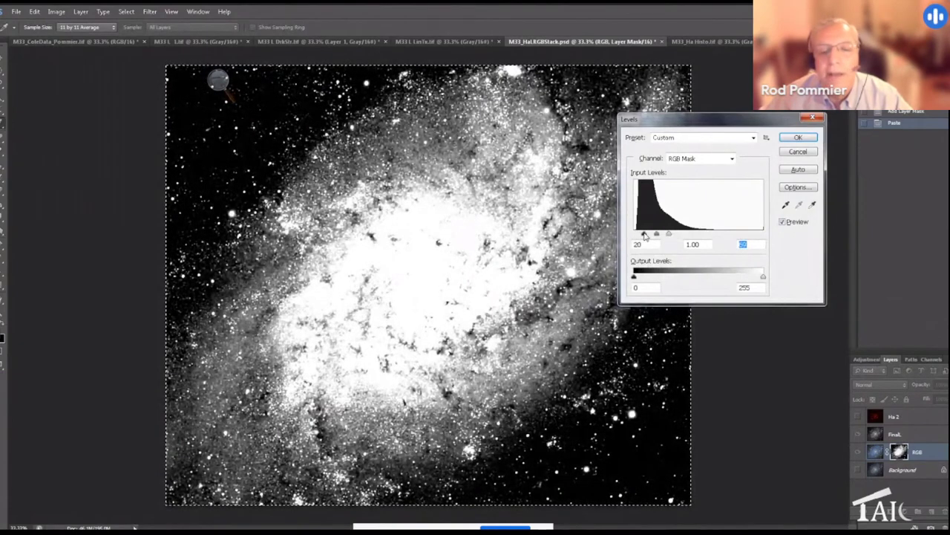
{"action": "left_click_drag", "start_coordinate": [669, 235], "coordinate": [665, 234]}
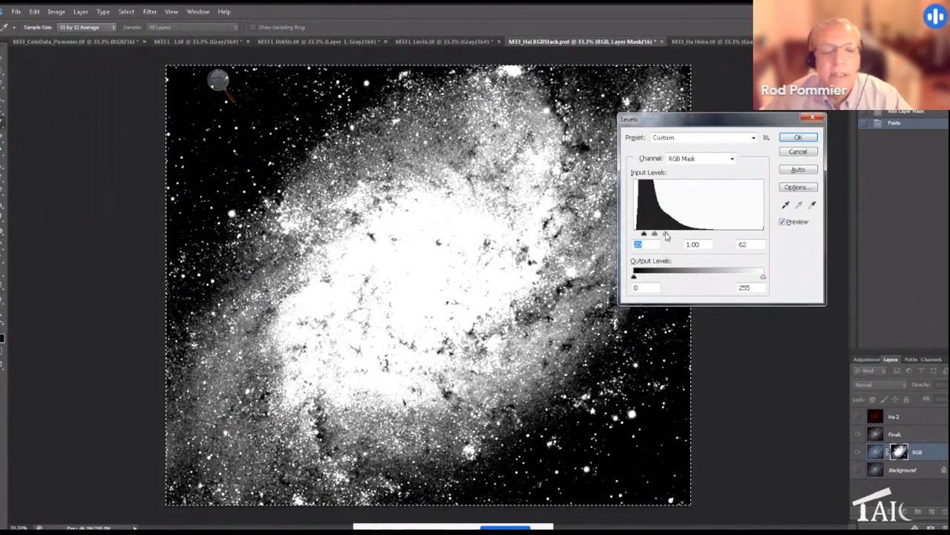
{"action": "left_click", "coordinate": [798, 138]}
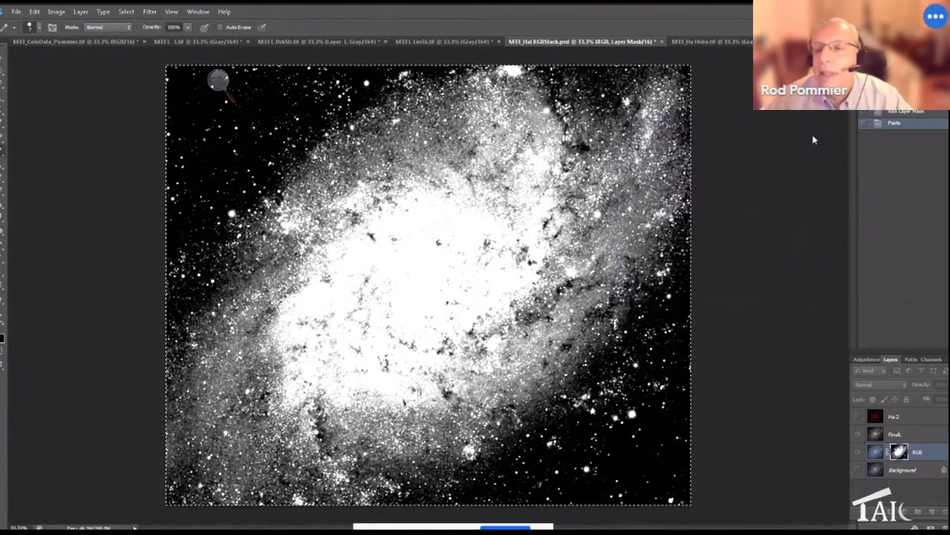
{"action": "left_click", "coordinate": [891, 434]}
{"action": "left_click", "coordinate": [859, 435]}
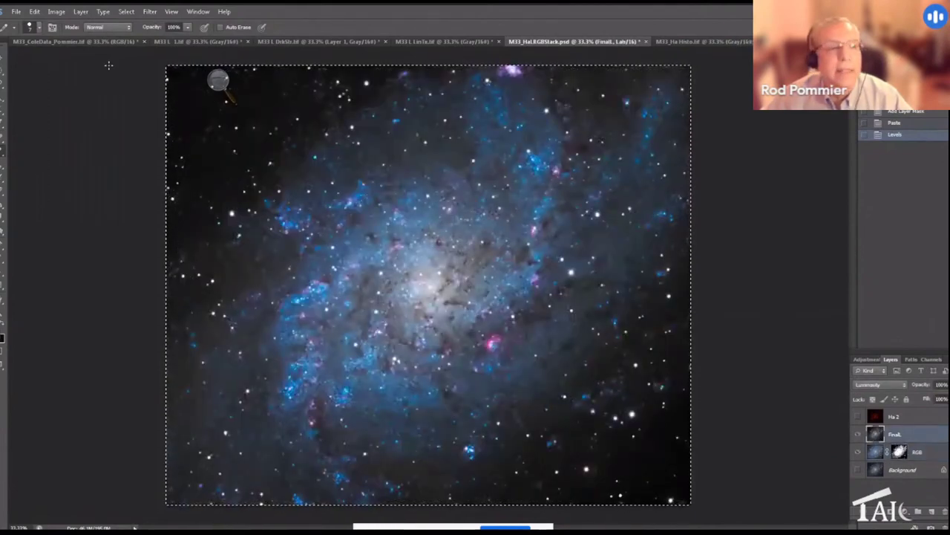
Convert the image to RGB Color with Don't Merge for the layers, then switch to PixInsight.
{"action": "left_click", "coordinate": [56, 11]}
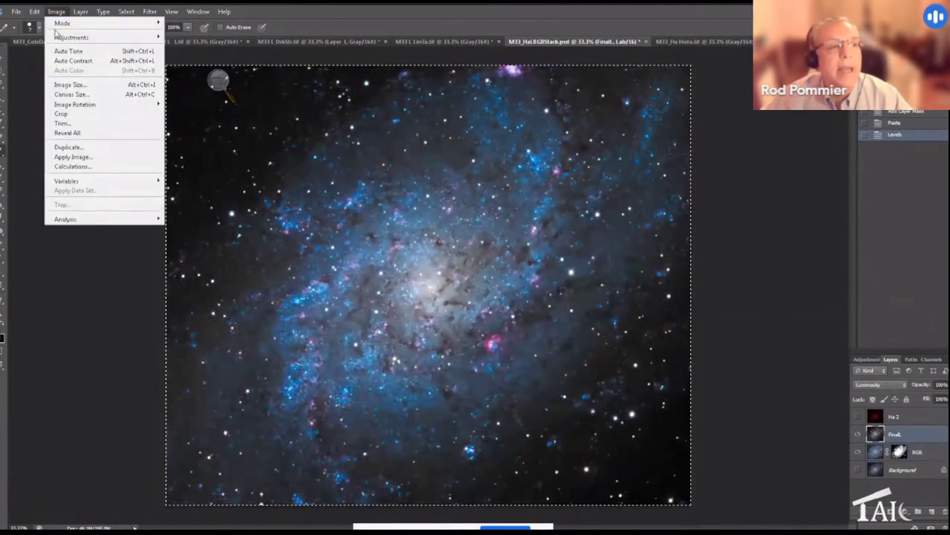
{"action": "mouse_move", "coordinate": [63, 23]}
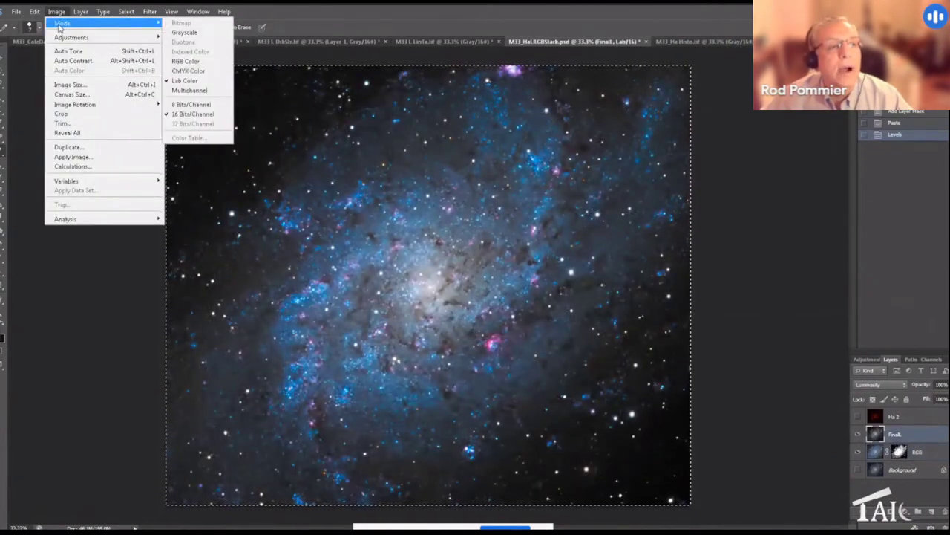
{"action": "left_click", "coordinate": [192, 62]}
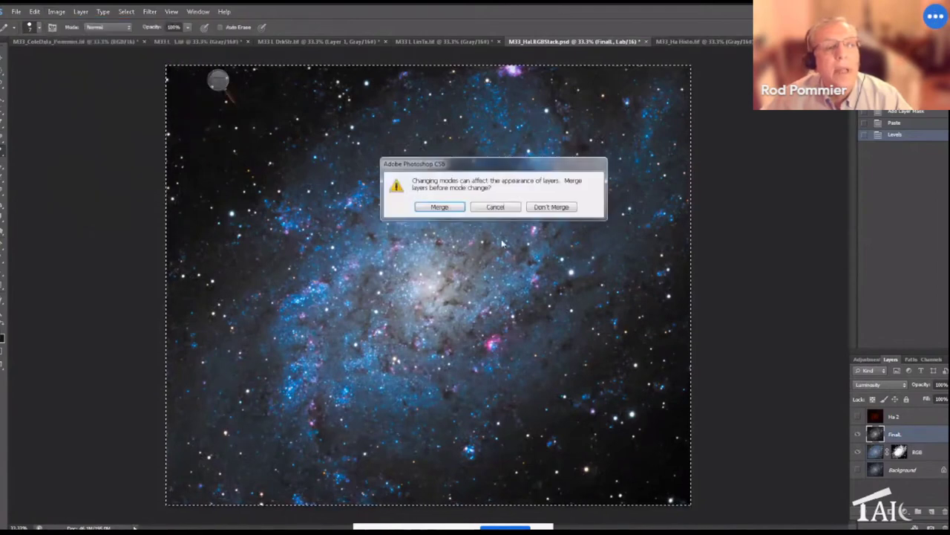
{"action": "left_click", "coordinate": [552, 207]}
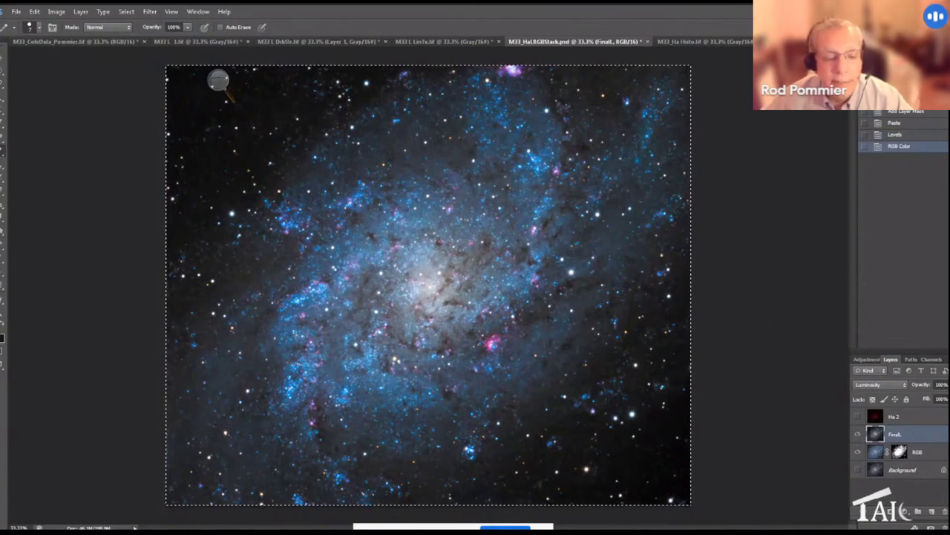
{"action": "key", "text": "alt+Tab"}
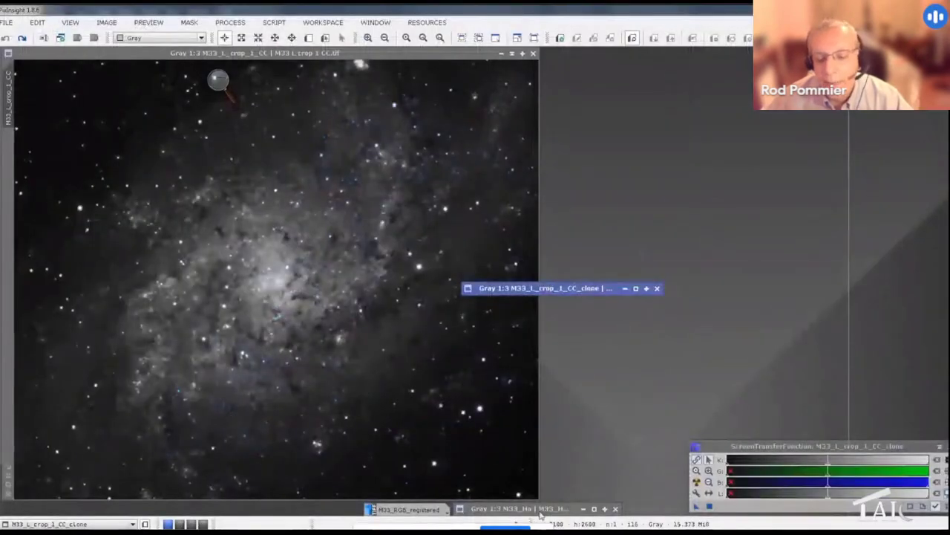
Restore the M33_Ha window and auto-stretch it with ScreenTransferFunction.
{"action": "left_click", "coordinate": [594, 510]}
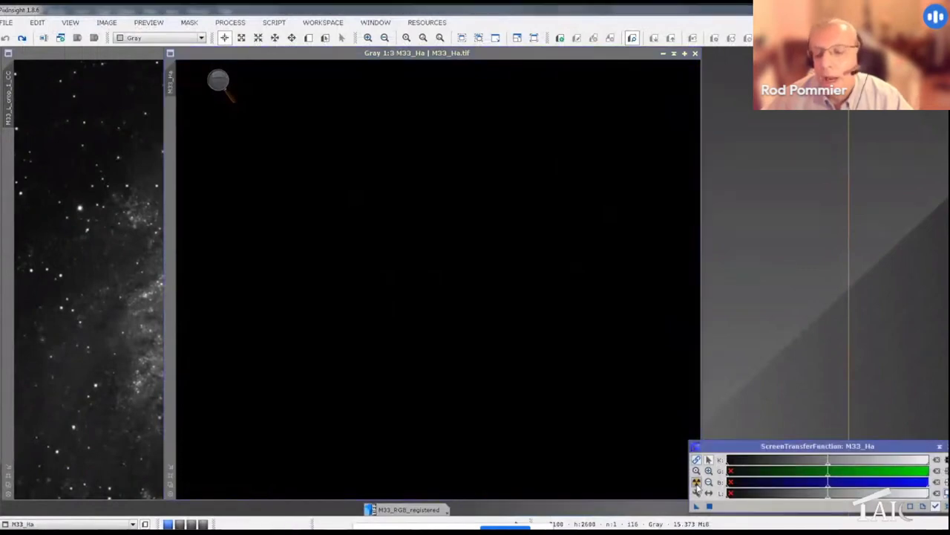
{"action": "left_click", "coordinate": [697, 481]}
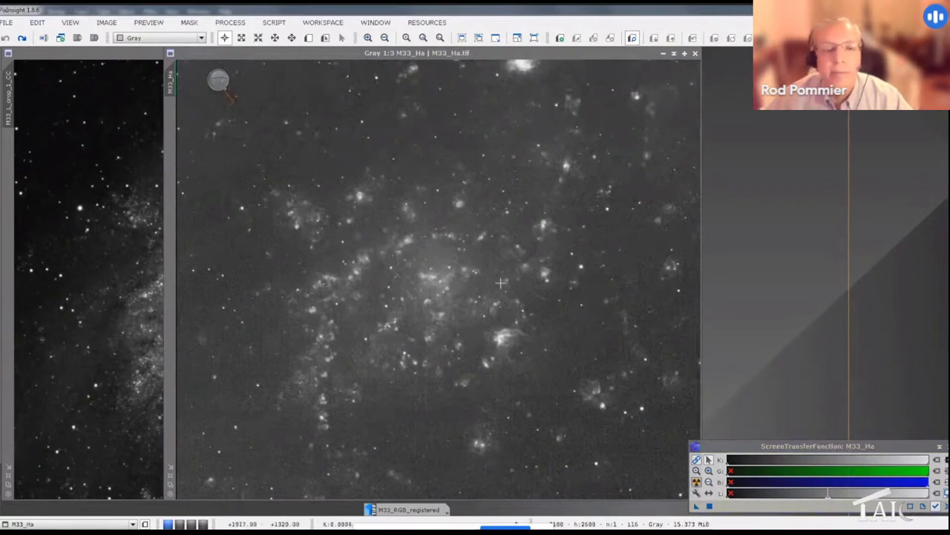
Switch to the M33_Ha Histo document in Photoshop and convert it to RGB Color.
{"action": "key", "text": "alt+Tab"}
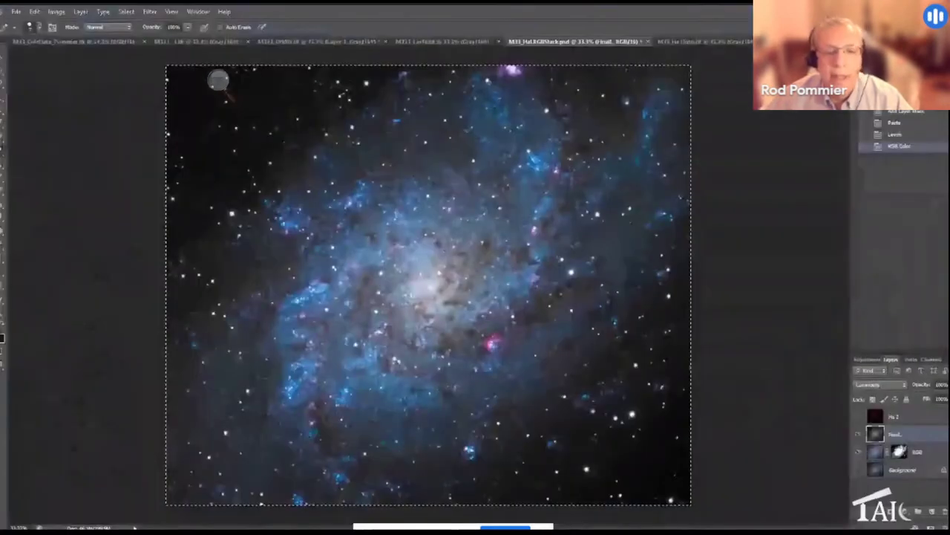
{"action": "left_click", "coordinate": [689, 43]}
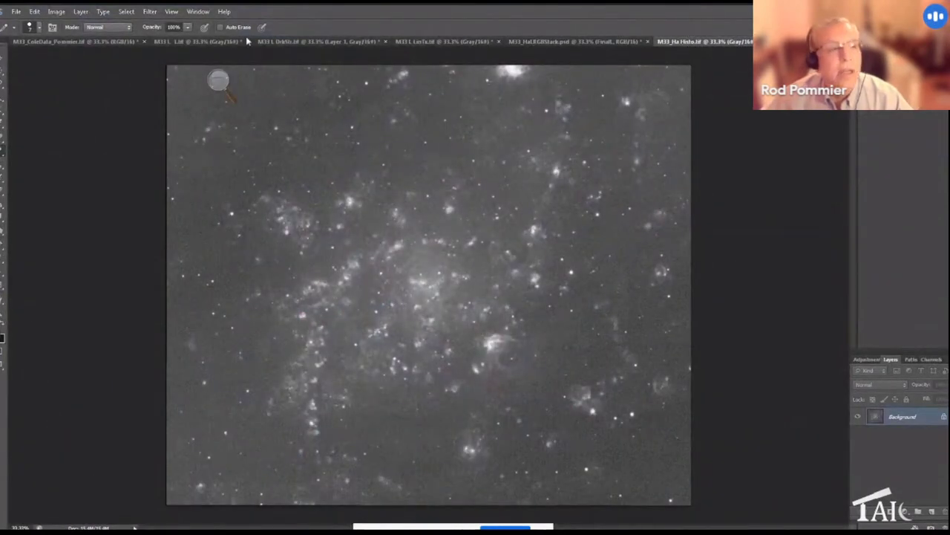
{"action": "left_click", "coordinate": [56, 11]}
{"action": "mouse_move", "coordinate": [65, 24]}
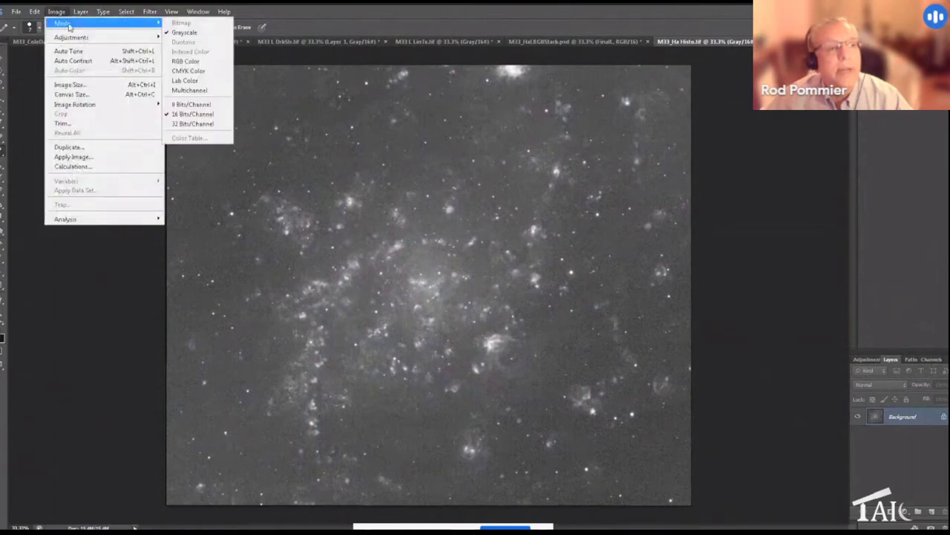
{"action": "left_click", "coordinate": [191, 61]}
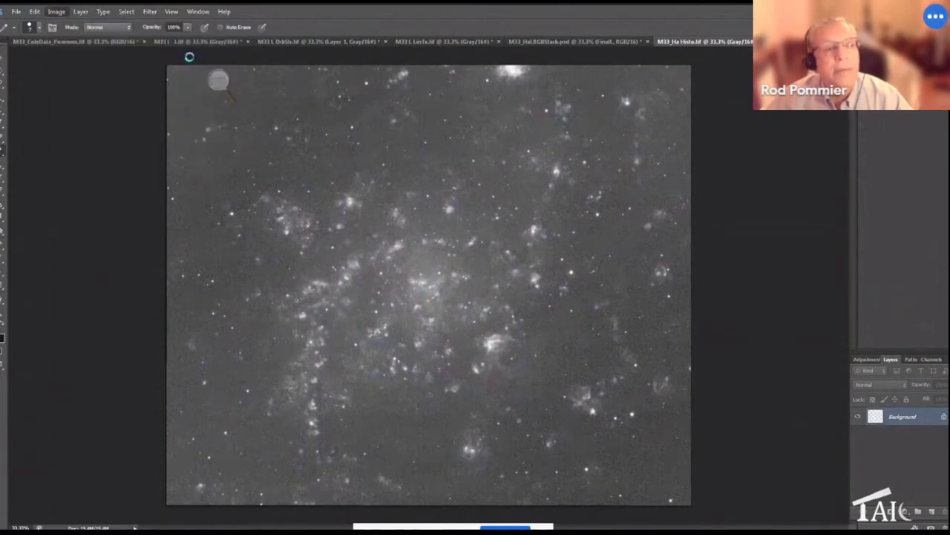
Bring up the Hue/Saturation adjustment for the Ha image.
{"action": "left_click", "coordinate": [57, 11]}
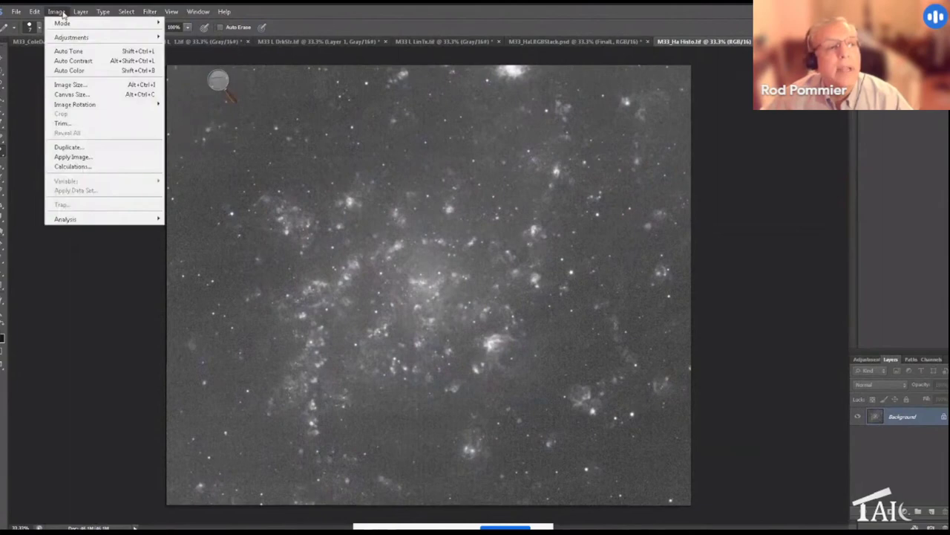
{"action": "mouse_move", "coordinate": [70, 36]}
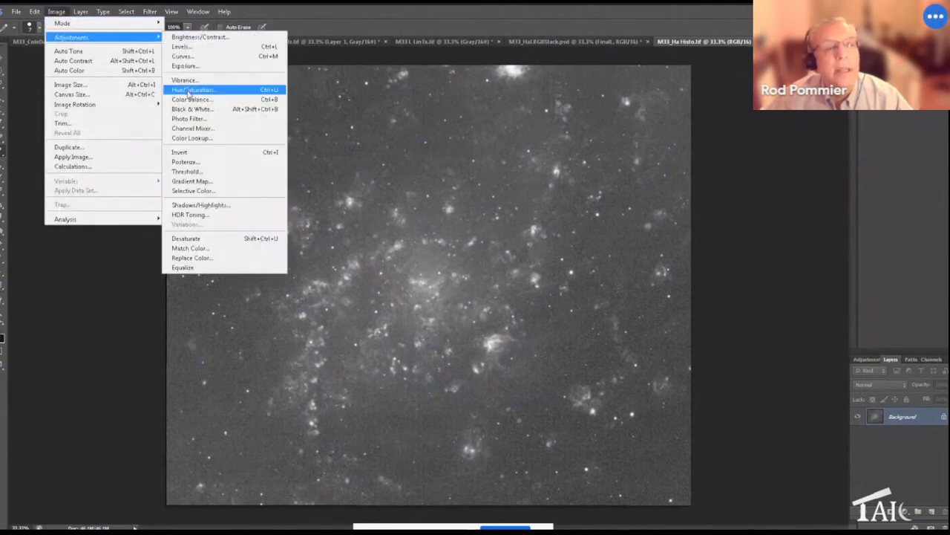
{"action": "left_click", "coordinate": [215, 88]}
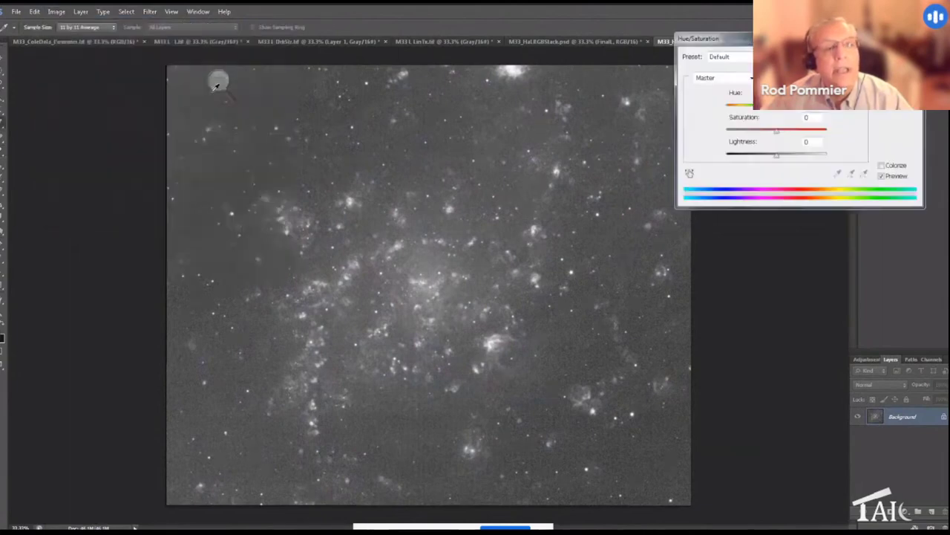
Colorize the Ha image deep red with Saturation 100 and Lightness -54.
{"action": "left_click", "coordinate": [882, 165]}
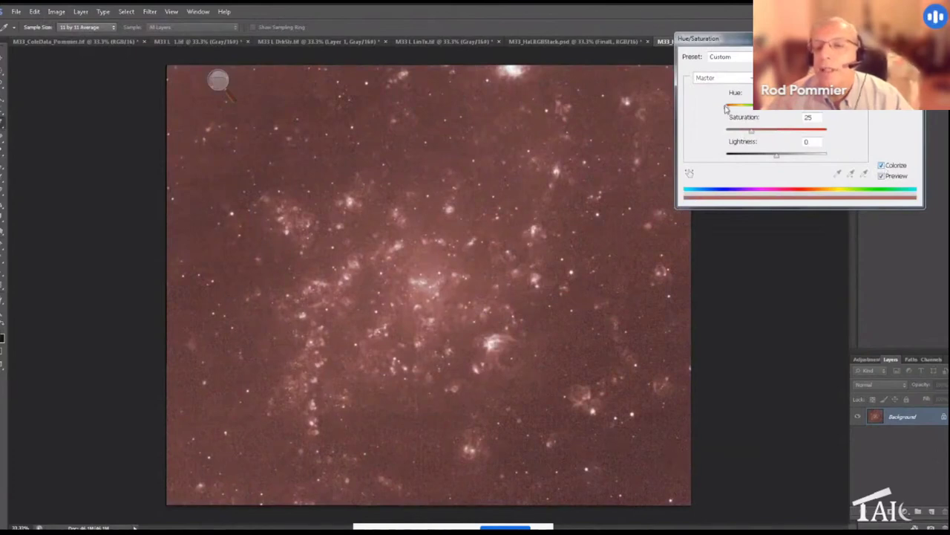
{"action": "left_click_drag", "start_coordinate": [727, 108], "coordinate": [804, 111]}
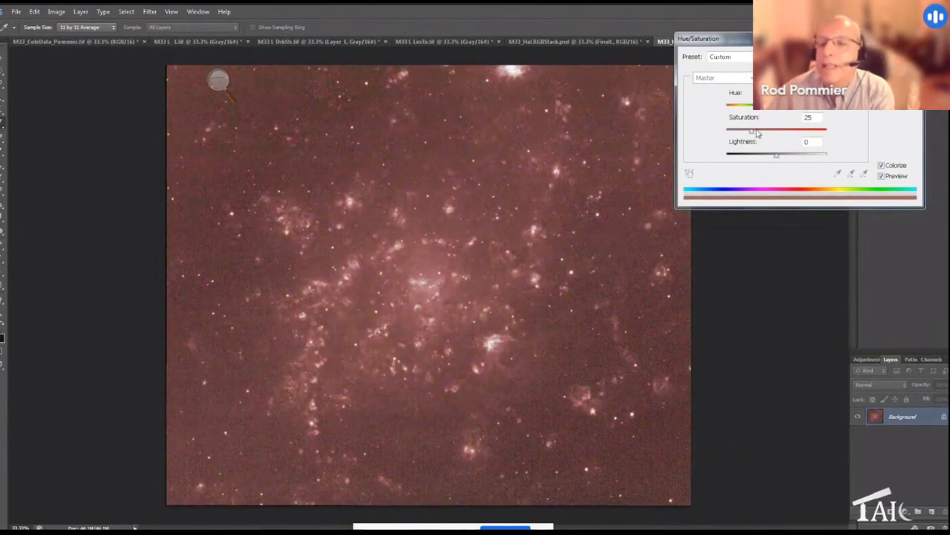
{"action": "left_click_drag", "start_coordinate": [750, 134], "coordinate": [826, 127]}
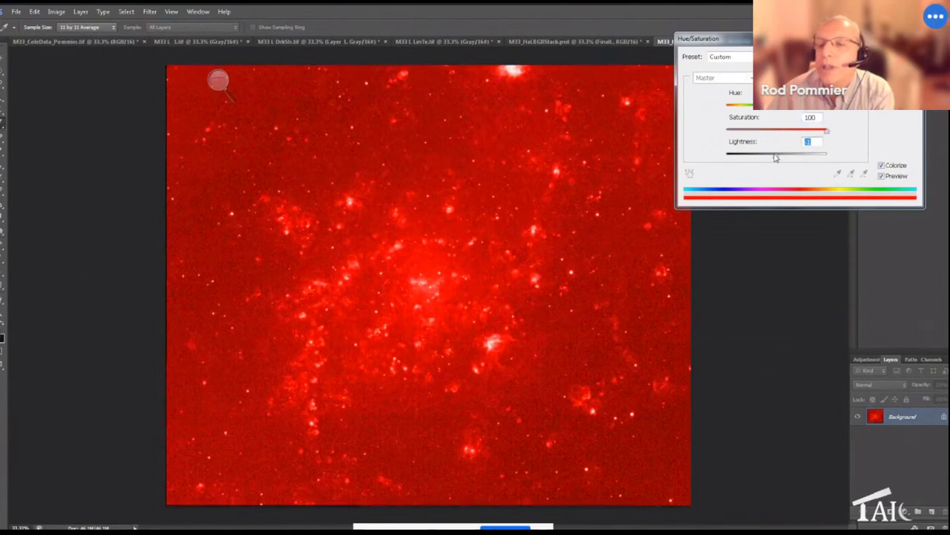
{"action": "left_click_drag", "start_coordinate": [775, 157], "coordinate": [759, 154]}
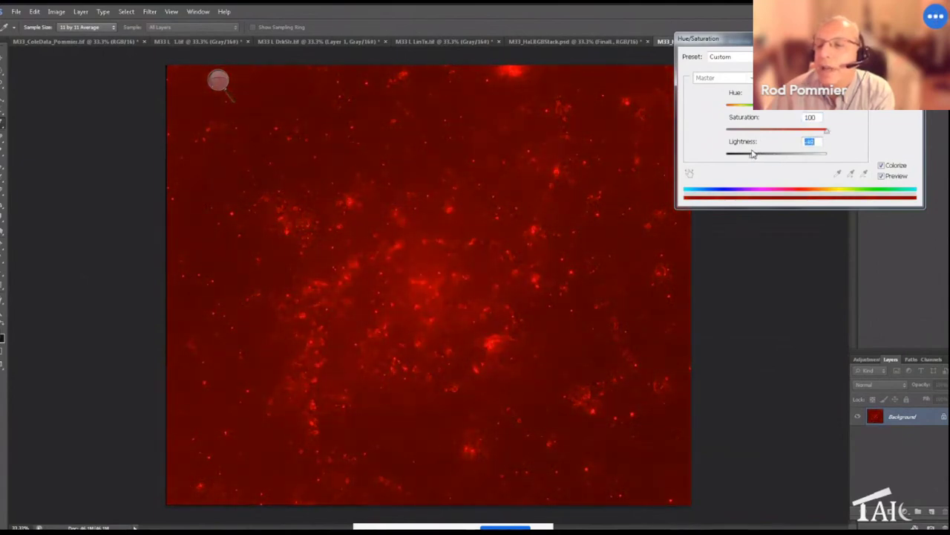
{"action": "left_click_drag", "start_coordinate": [752, 153], "coordinate": [749, 156]}
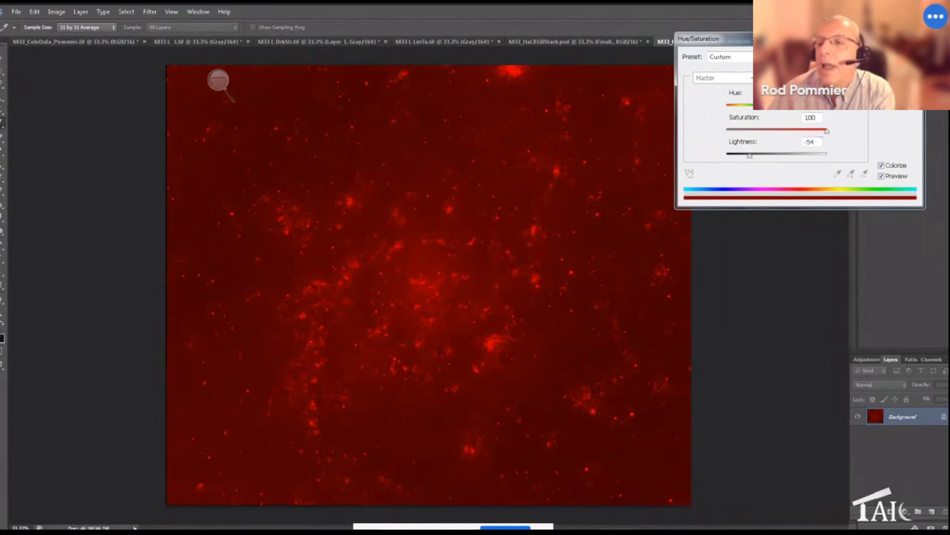
{"action": "key", "text": "Return"}
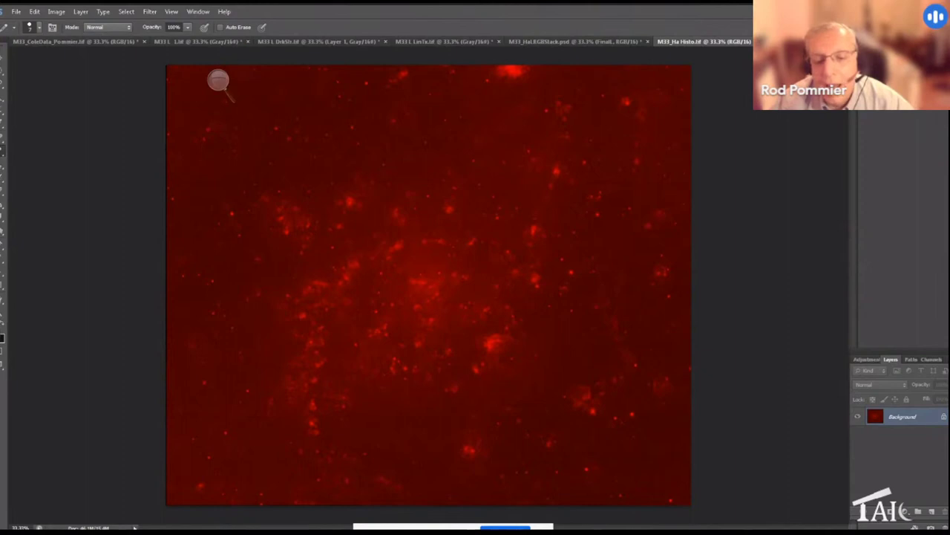
Apply Levels to the red Ha image, raising the black point and setting white to 218.
{"action": "key", "text": "ctrl+l"}
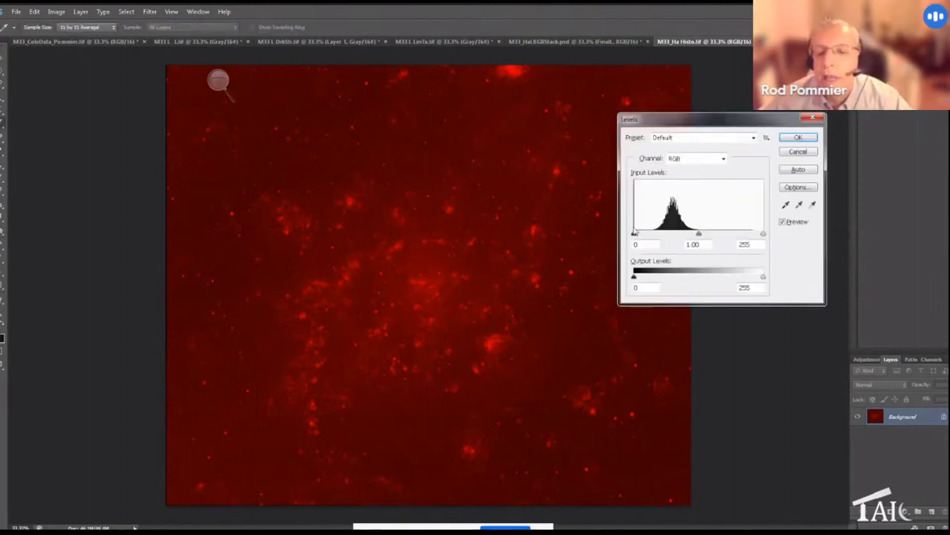
{"action": "left_click_drag", "start_coordinate": [634, 232], "coordinate": [666, 234]}
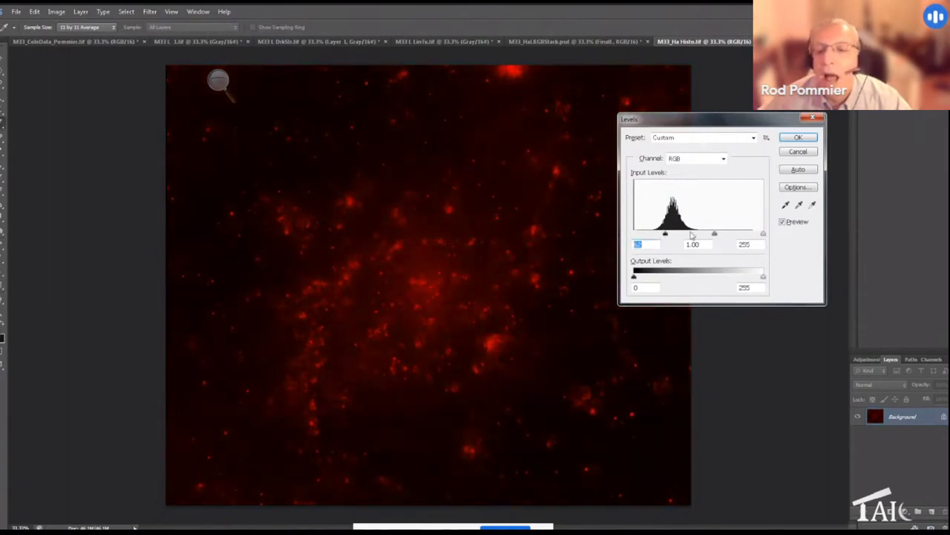
{"action": "left_click_drag", "start_coordinate": [764, 235], "coordinate": [747, 233]}
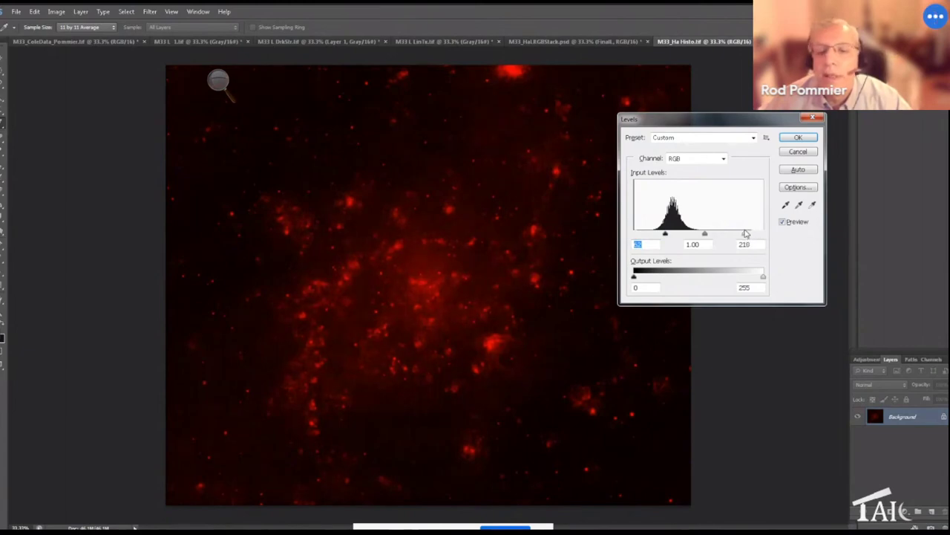
{"action": "left_click", "coordinate": [797, 137]}
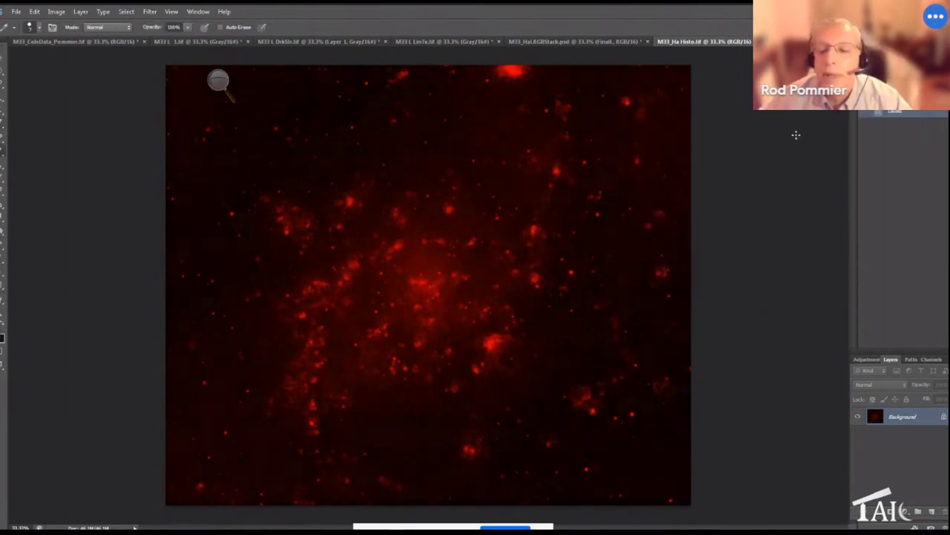
{"action": "left_click", "coordinate": [563, 43]}
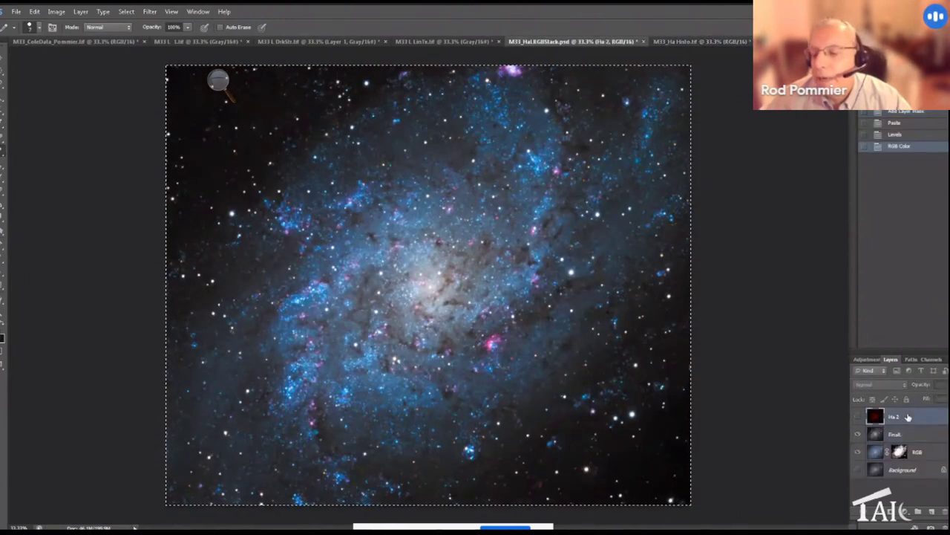
Make the Ha 2 layer visible and set its blend mode to Lighten.
{"action": "left_click", "coordinate": [857, 416]}
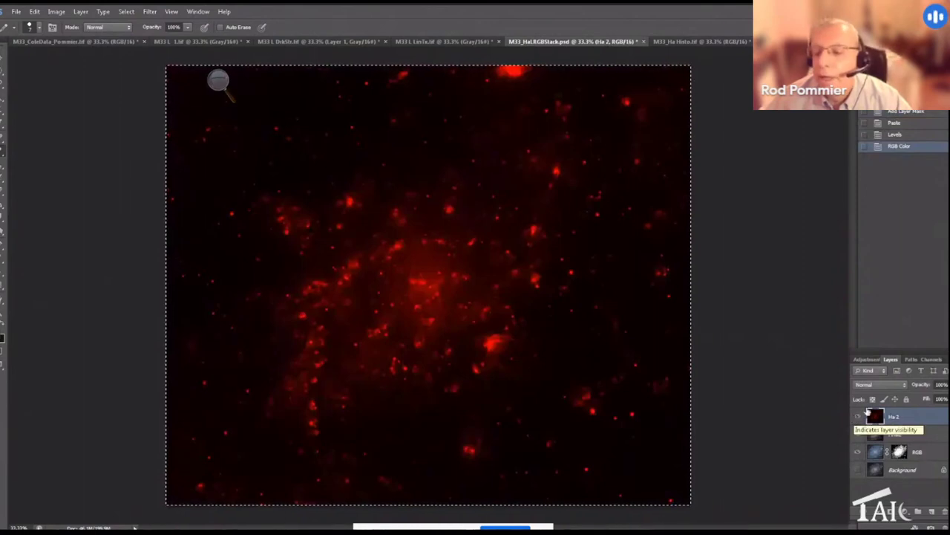
{"action": "left_click", "coordinate": [880, 384]}
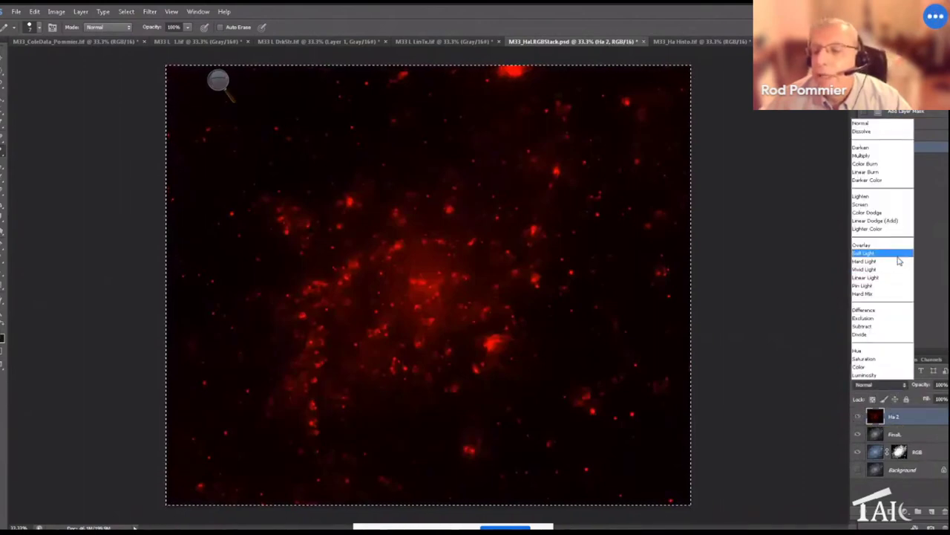
{"action": "left_click", "coordinate": [881, 197]}
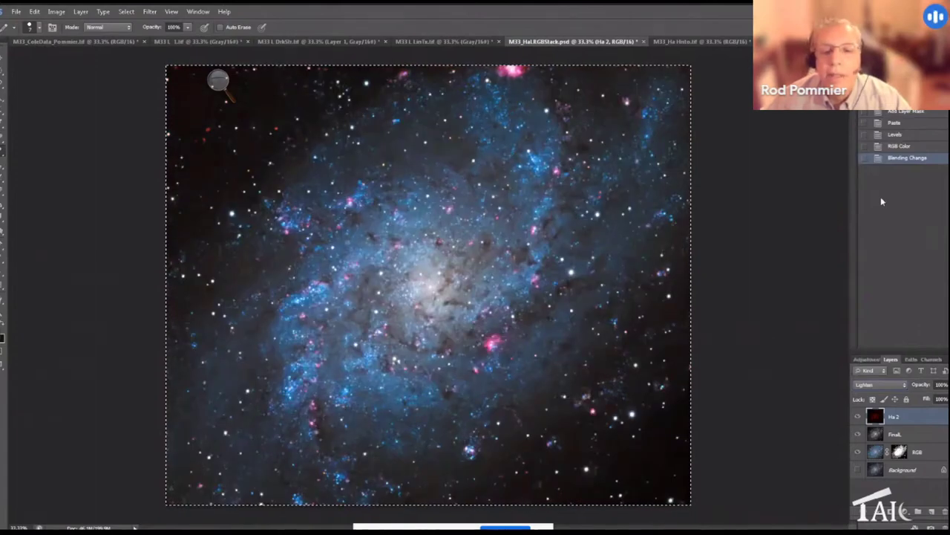